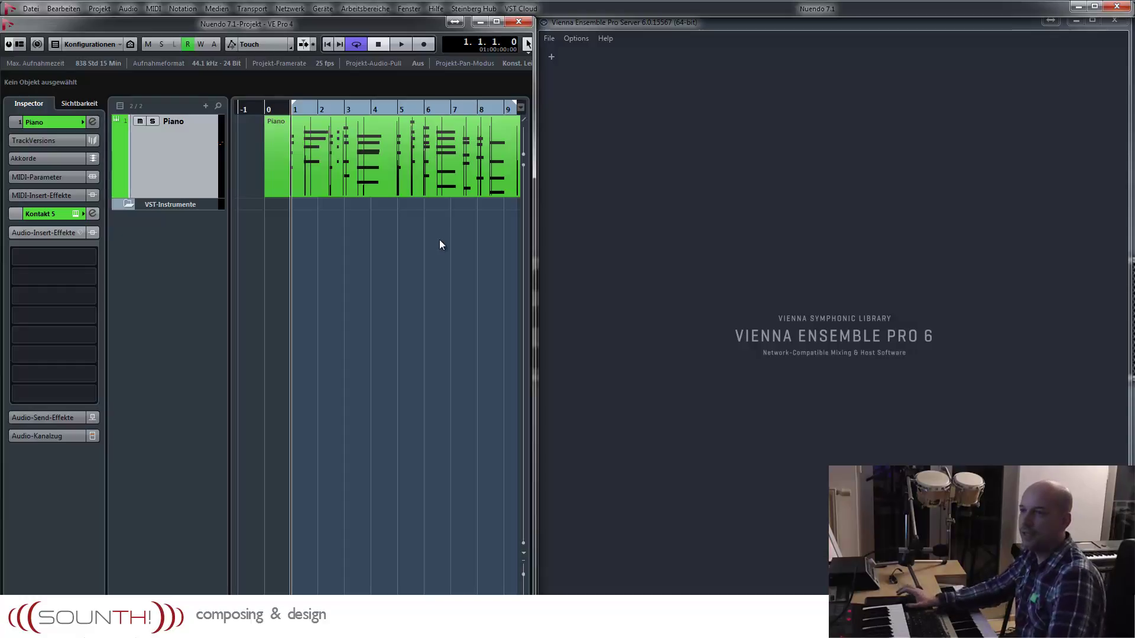
Play back the Piano track from bar 1 to hear it dry, and stop playback
key("space")
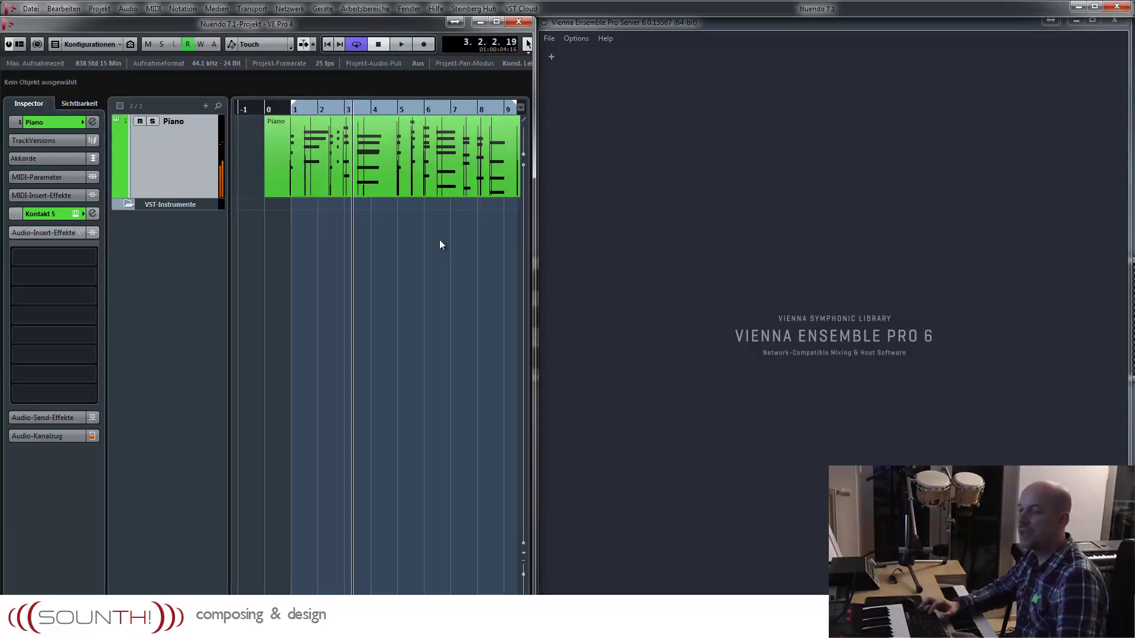
key("space")
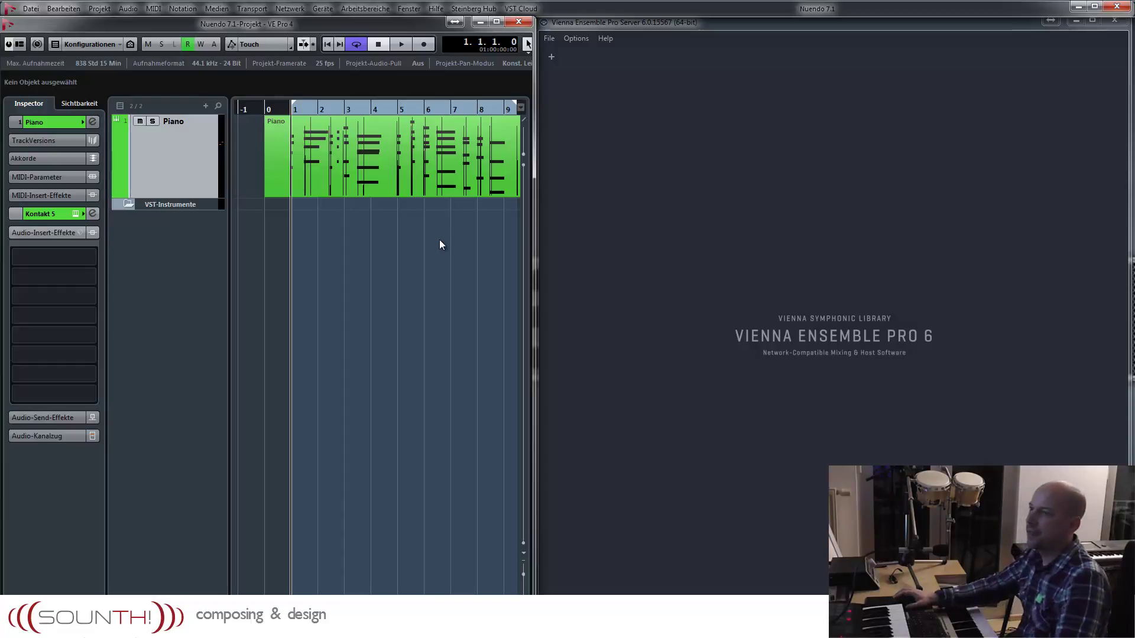
Create a new instance in Vienna Ensemble Pro Server and name it "Hall"
left_click(552, 57)
double_click(565, 52)
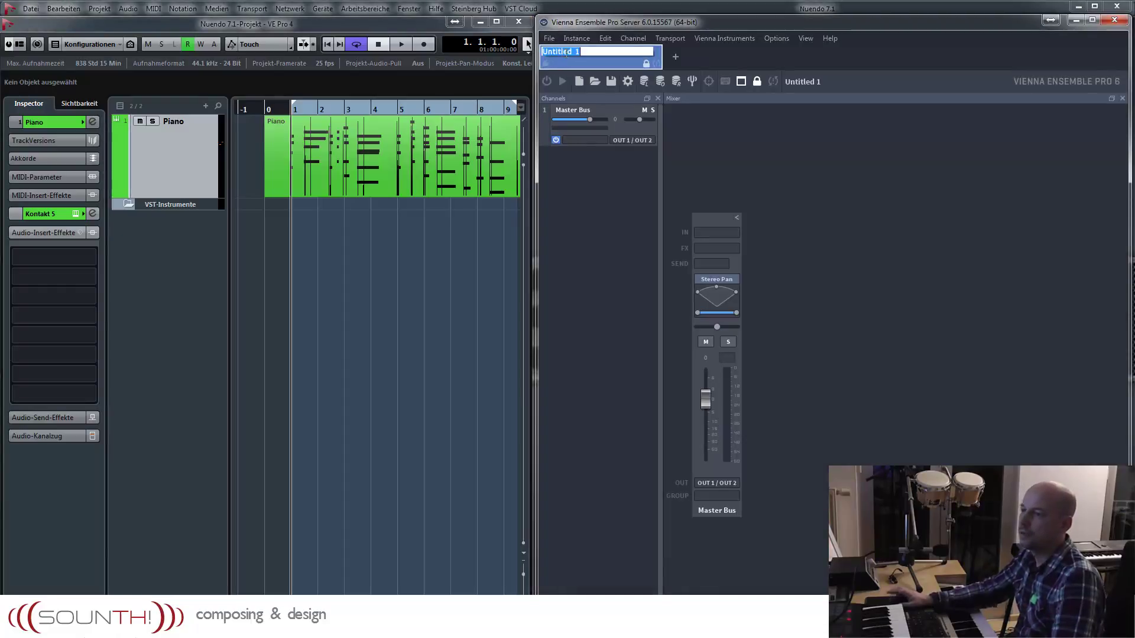
type("Hall")
key("Return")
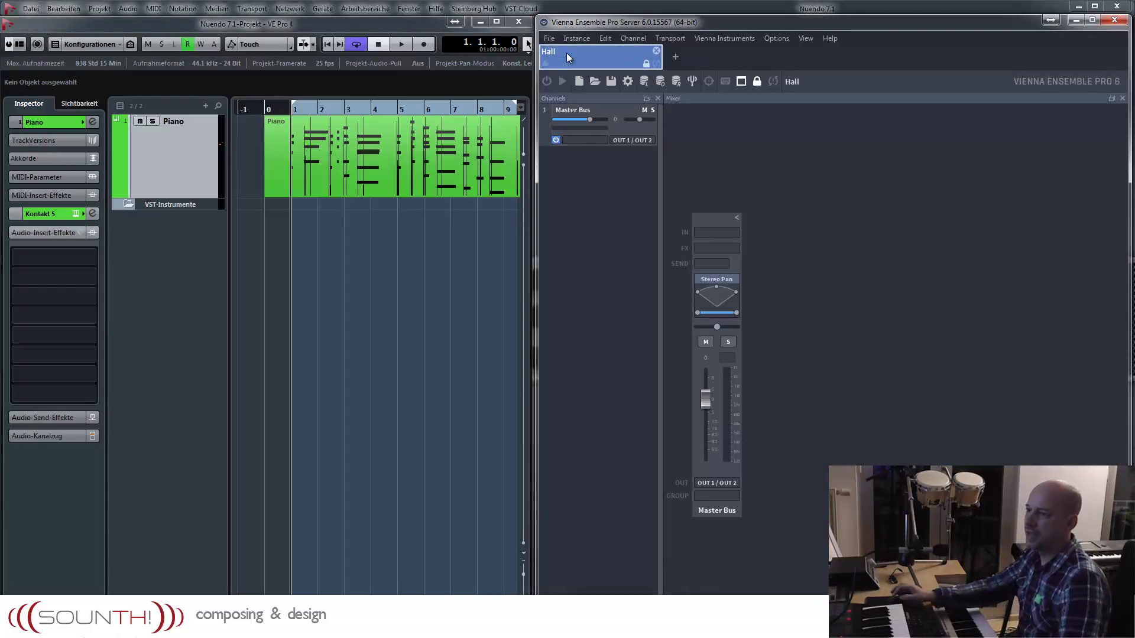
Insert a plugin channel in the Hall instance's mixer with IN 1 / IN 2 as its input
right_click(768, 230)
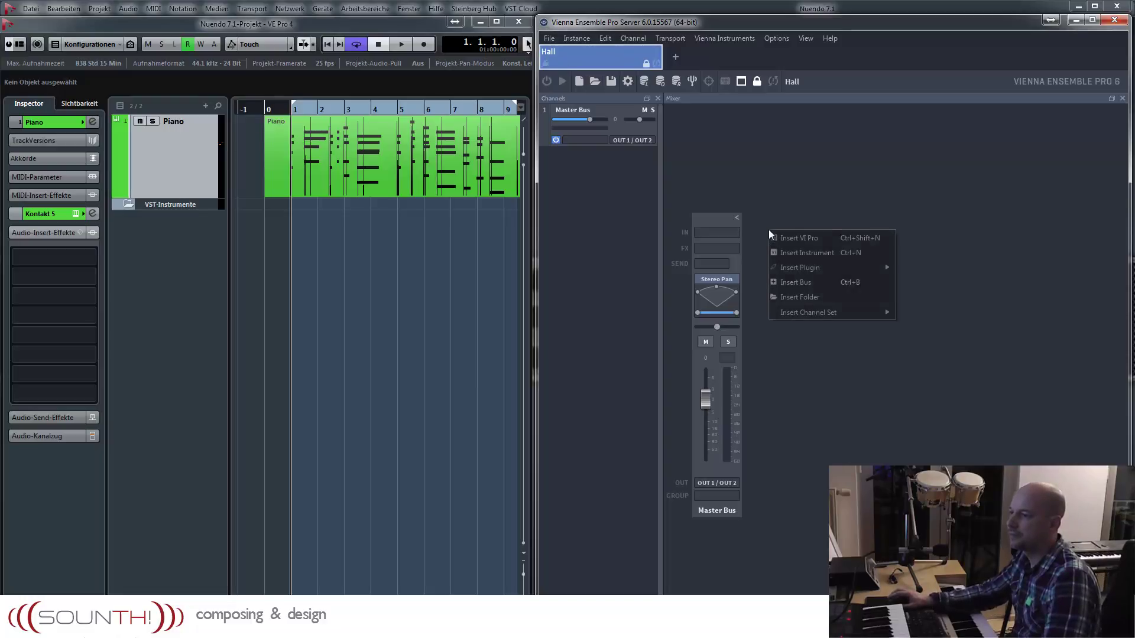
mouse_move(859, 266)
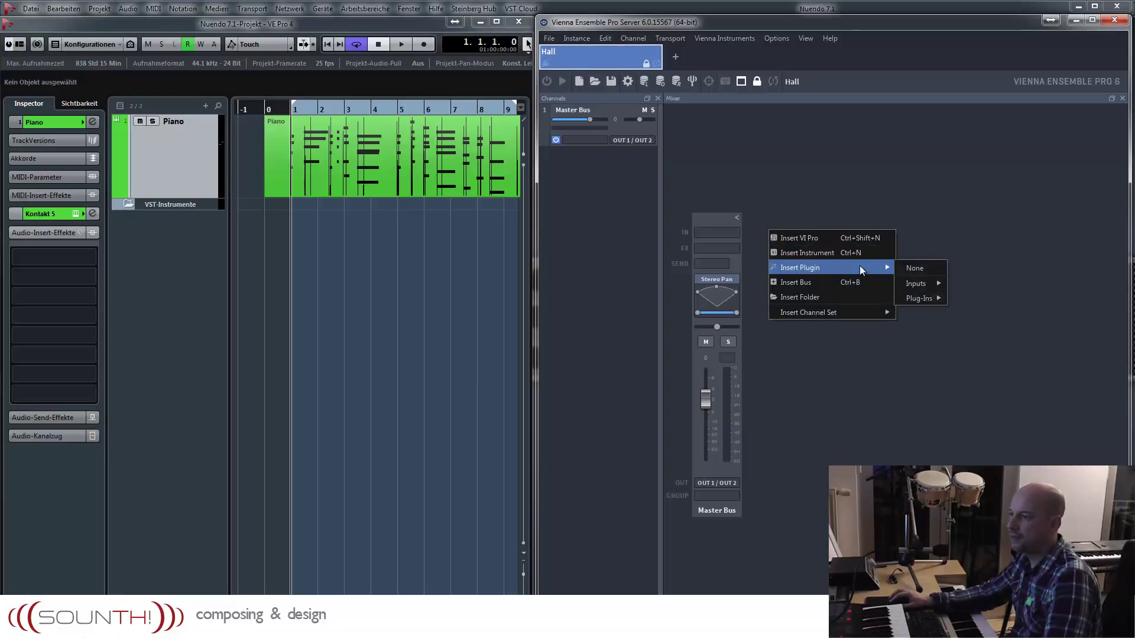
mouse_move(930, 286)
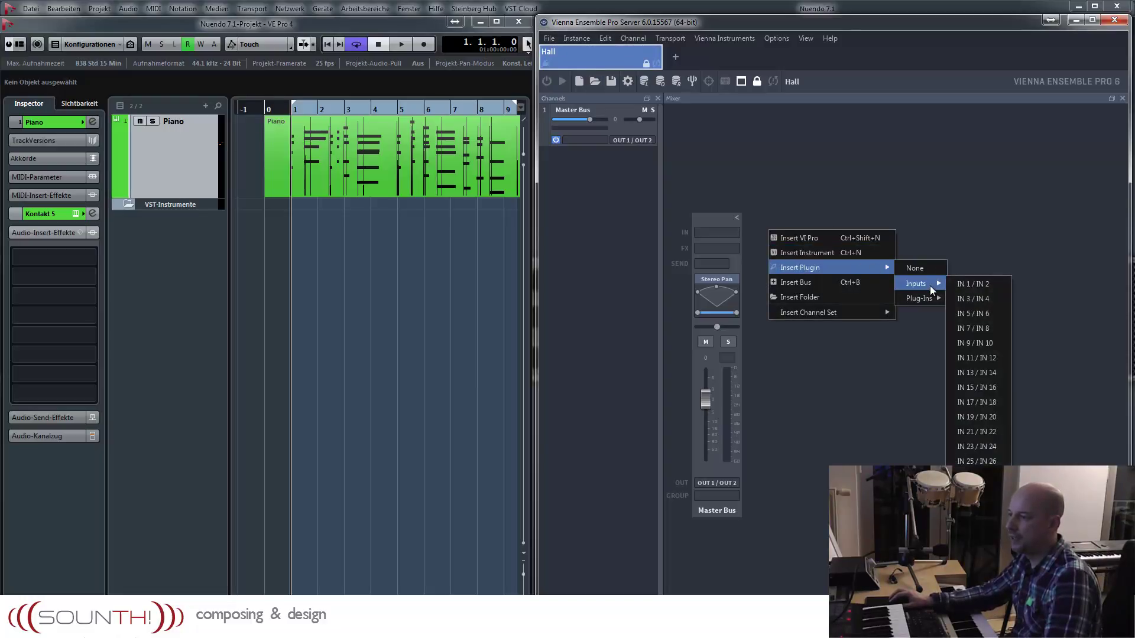
left_click(991, 282)
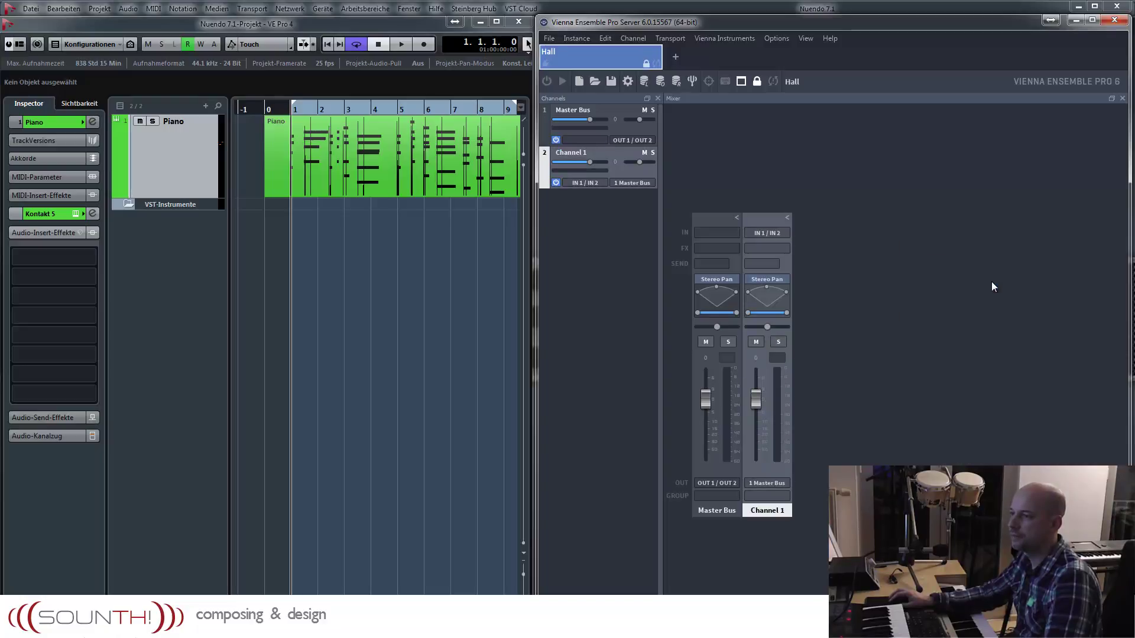
Load the Lexicon LexHall effect as Stereo to Stereo in Channel 1's first effect slot
left_click(784, 249)
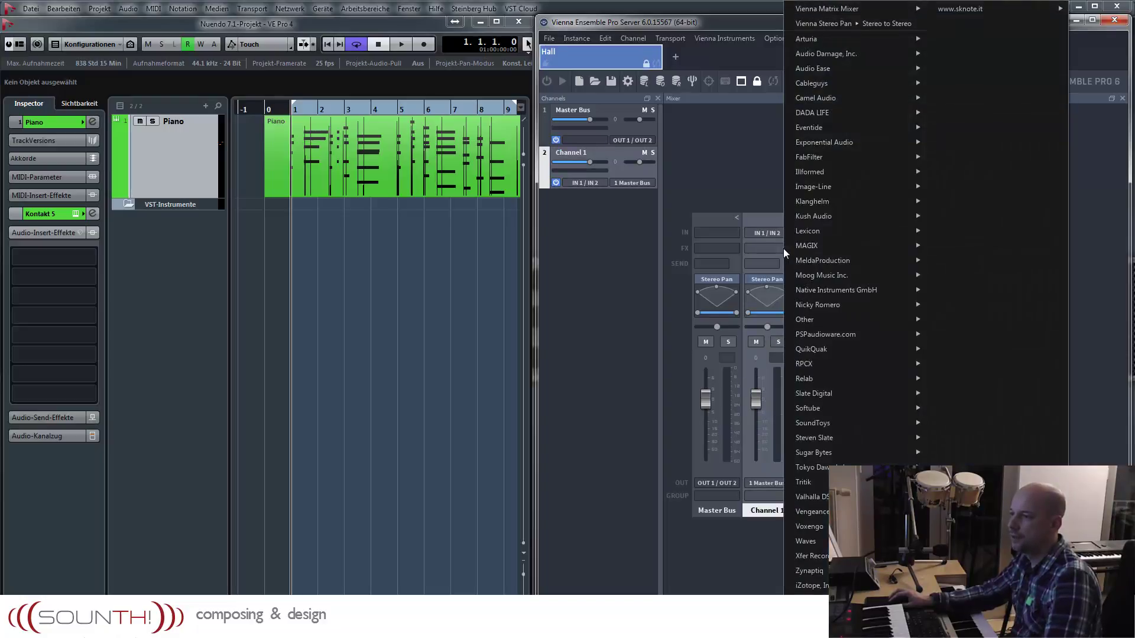
mouse_move(825, 237)
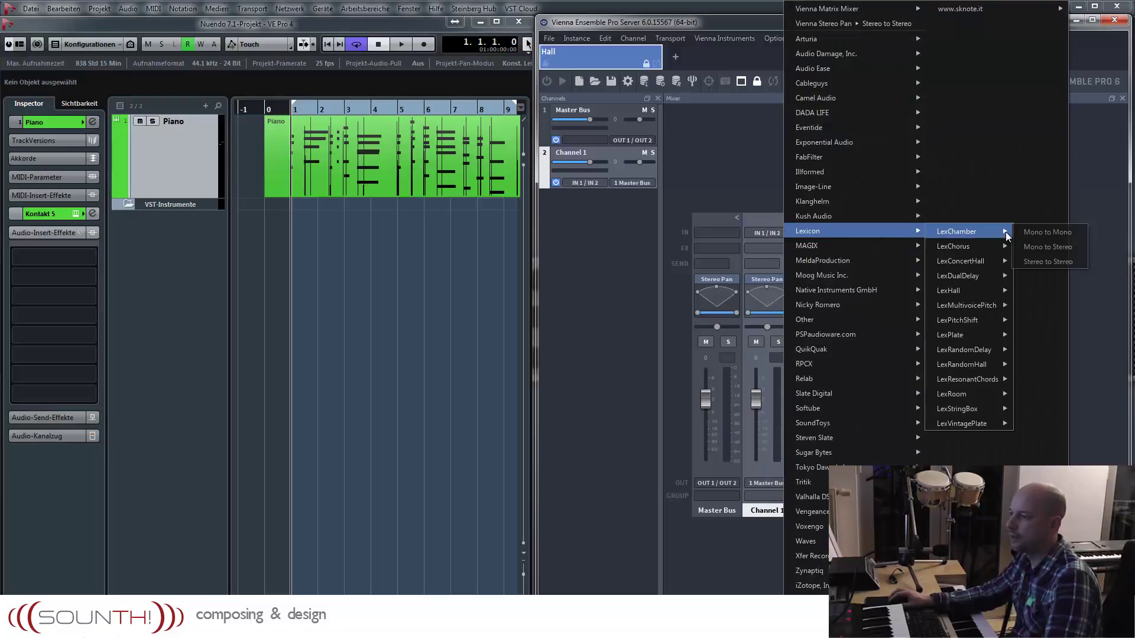
mouse_move(993, 292)
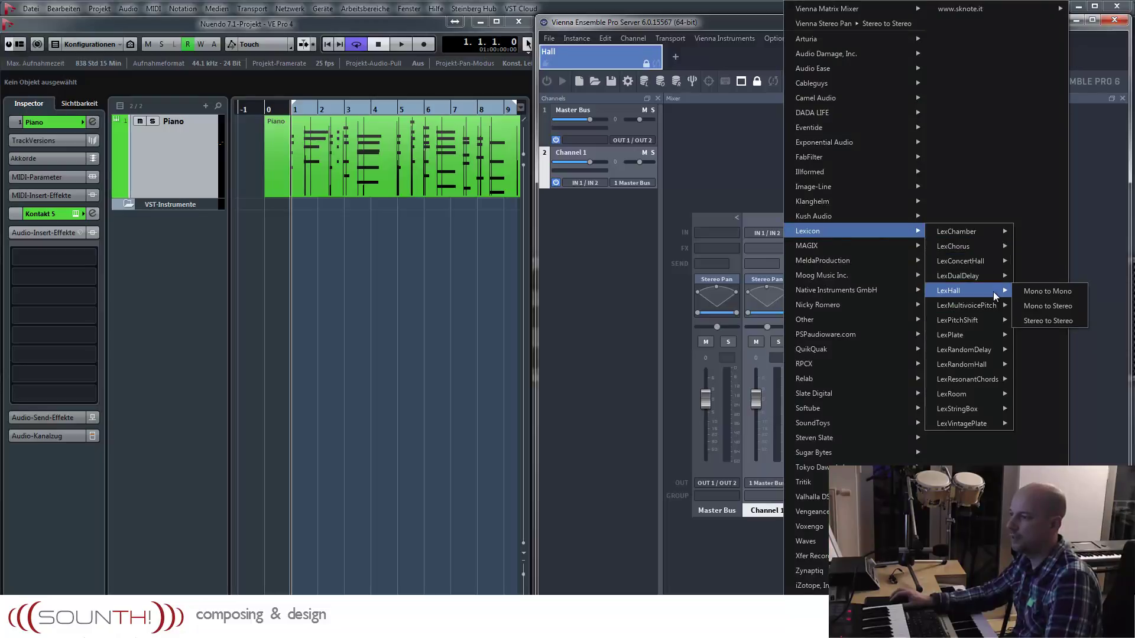
left_click(1033, 319)
left_click_drag(984, 185, 975, 183)
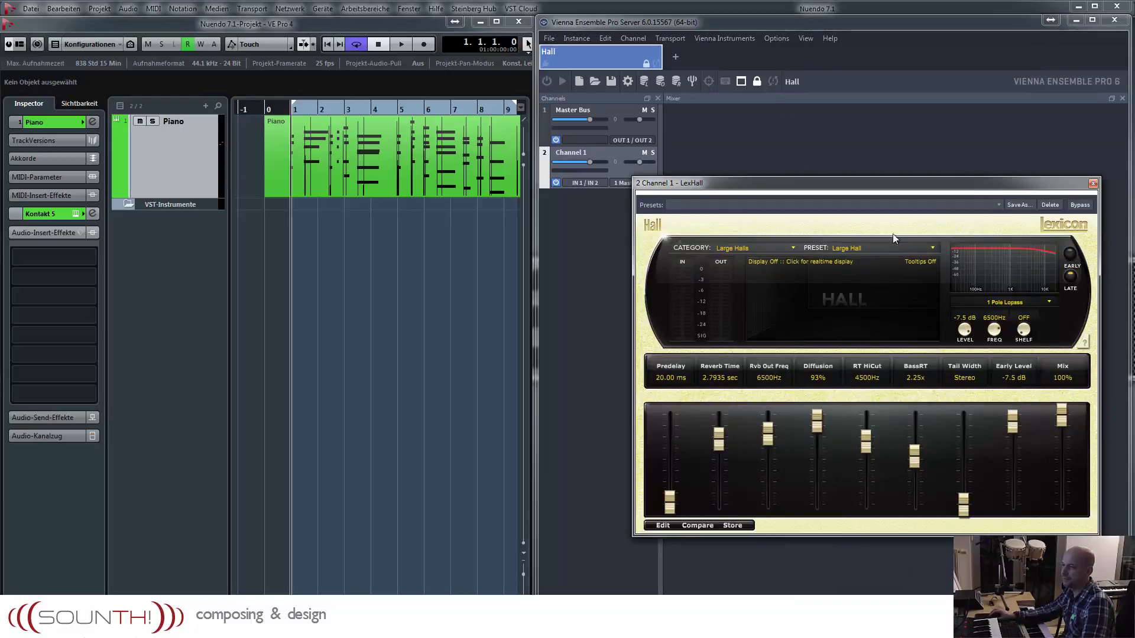
In Nuendo, insert Vienna Ensemble Pro Audio Input on the Piano track, check its available server interfaces, and close its window
left_click(92, 256)
type("vienn")
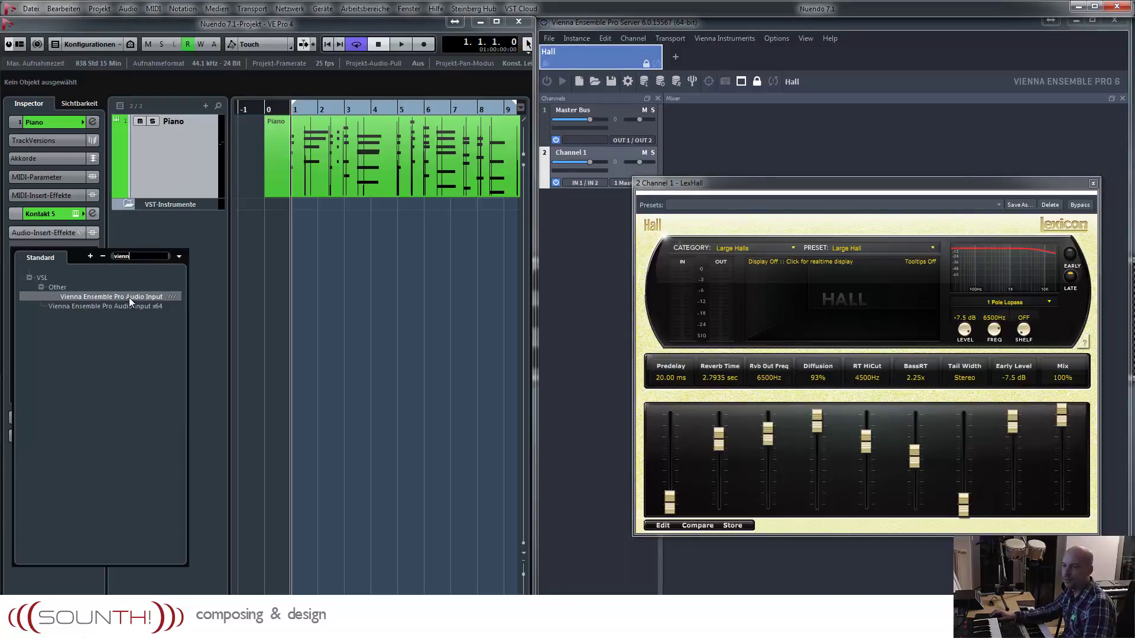
left_click(128, 297)
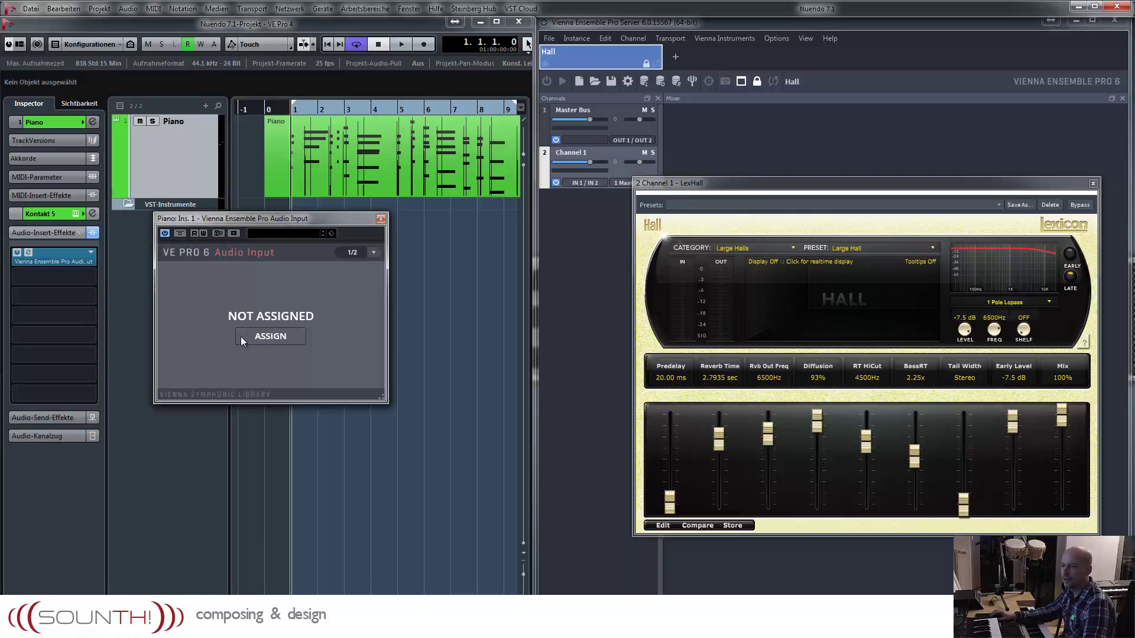
left_click(267, 336)
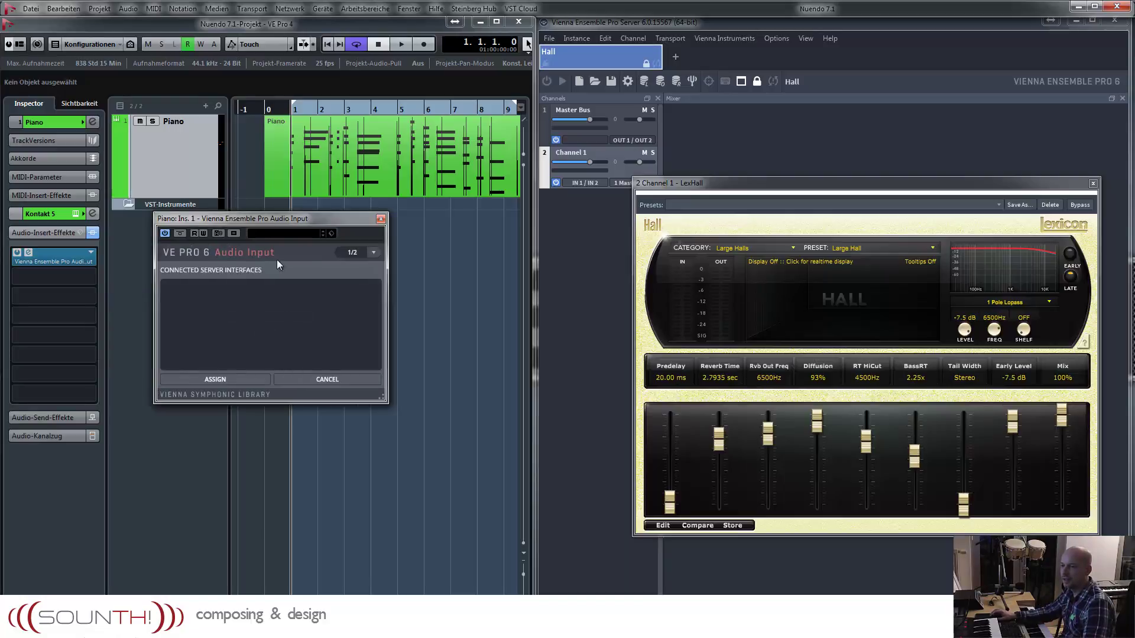
left_click_drag(254, 218, 280, 219)
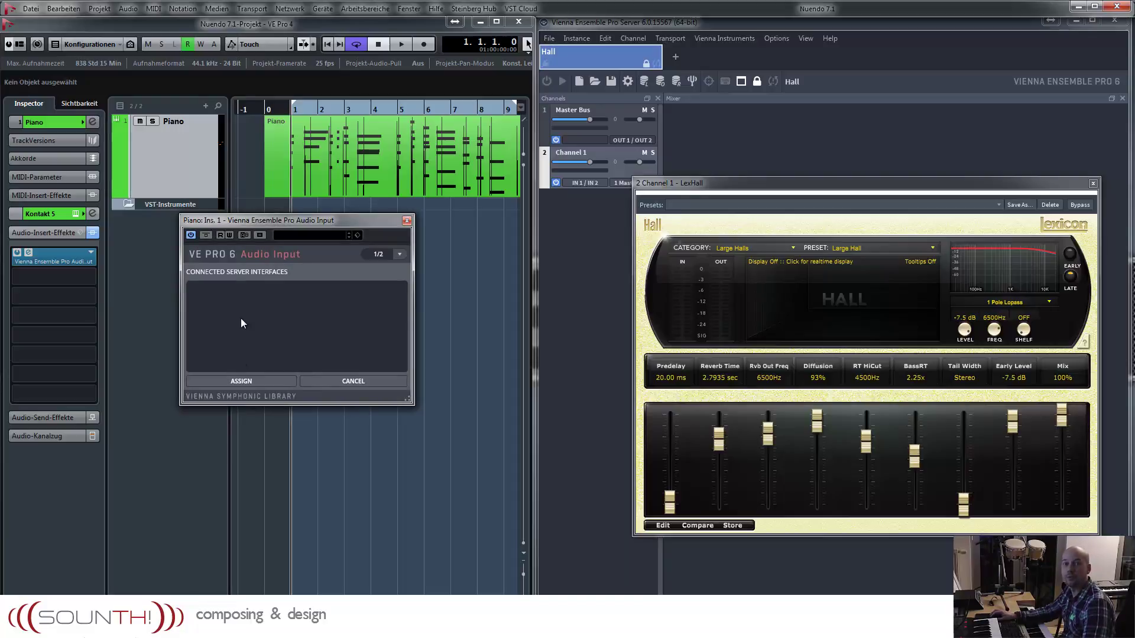
left_click(407, 221)
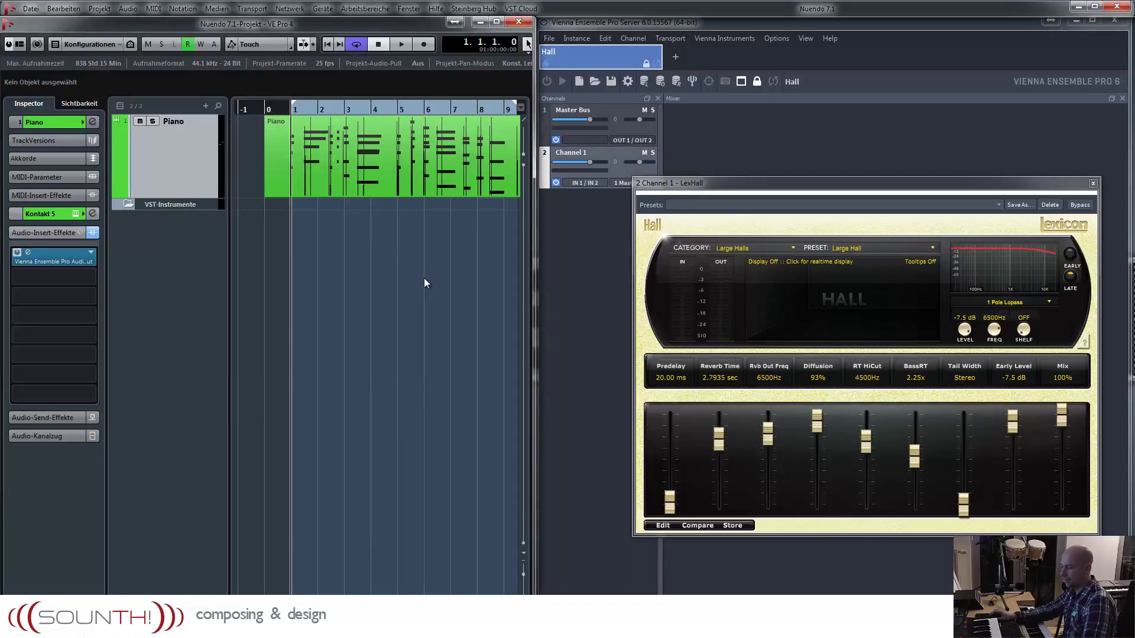
Add Vienna Ensemble Pro as a rack instrument without creating a MIDI track for it
key("F11")
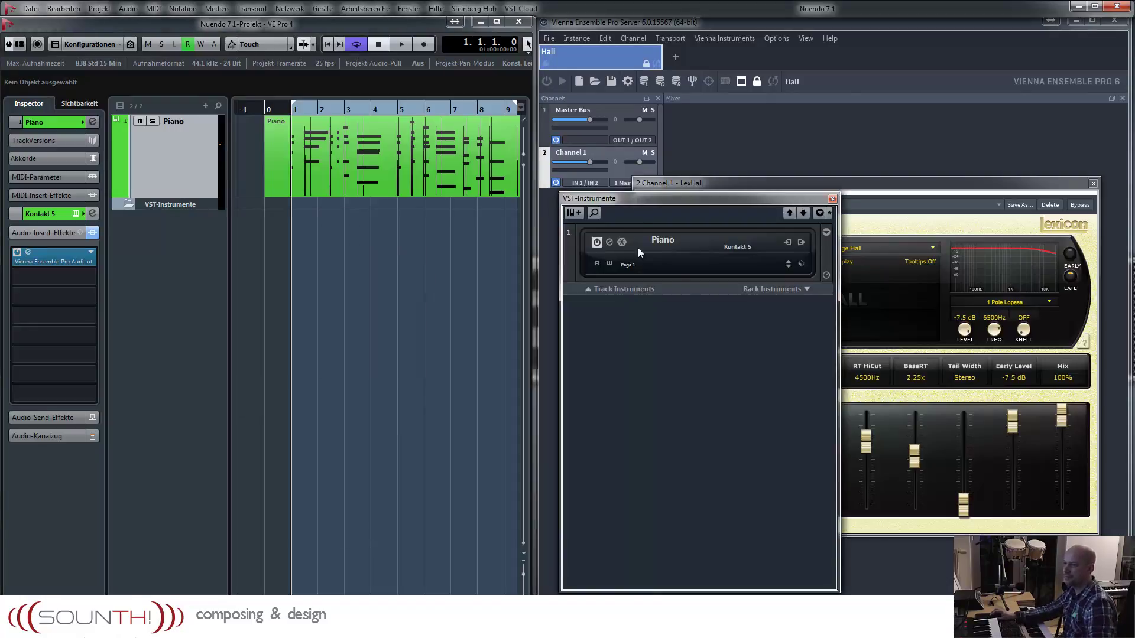
left_click(806, 288)
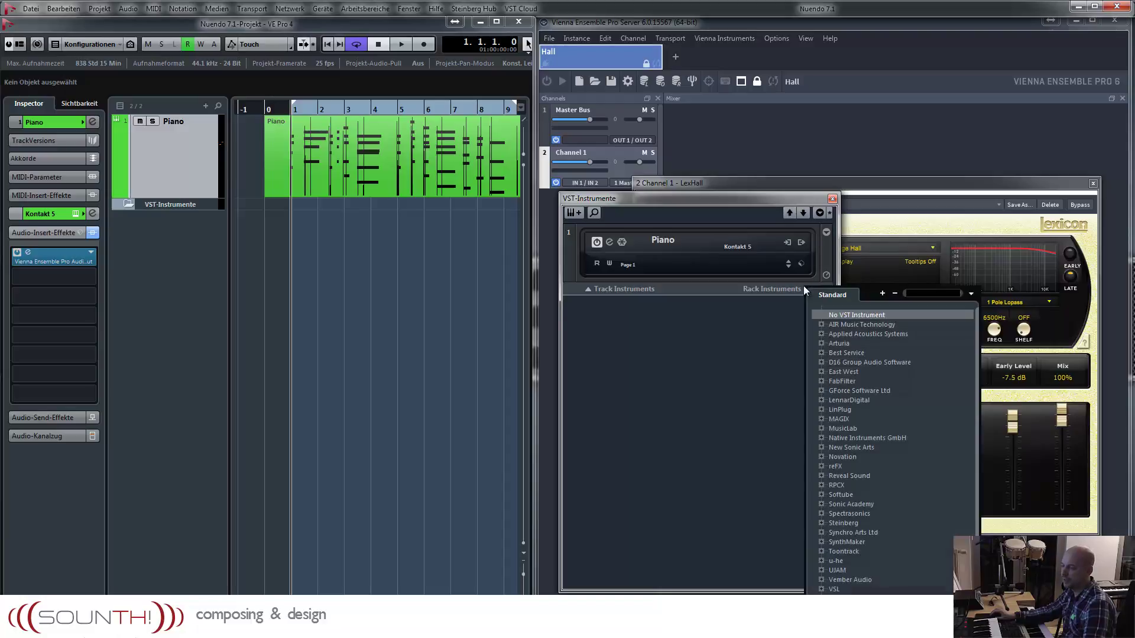
type("vienn")
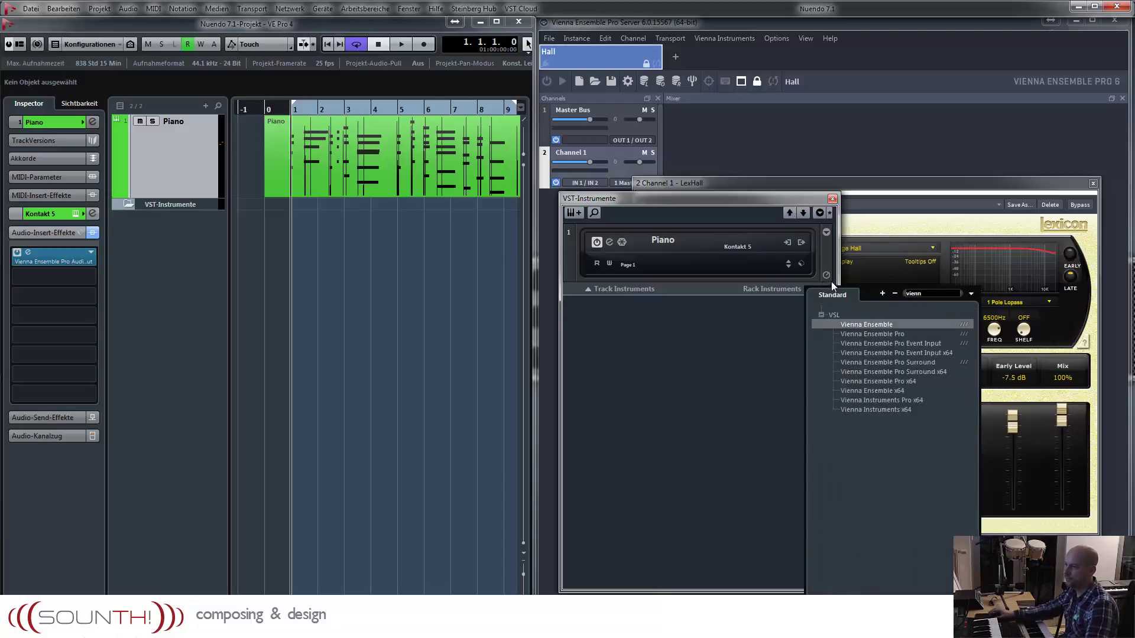
double_click(859, 335)
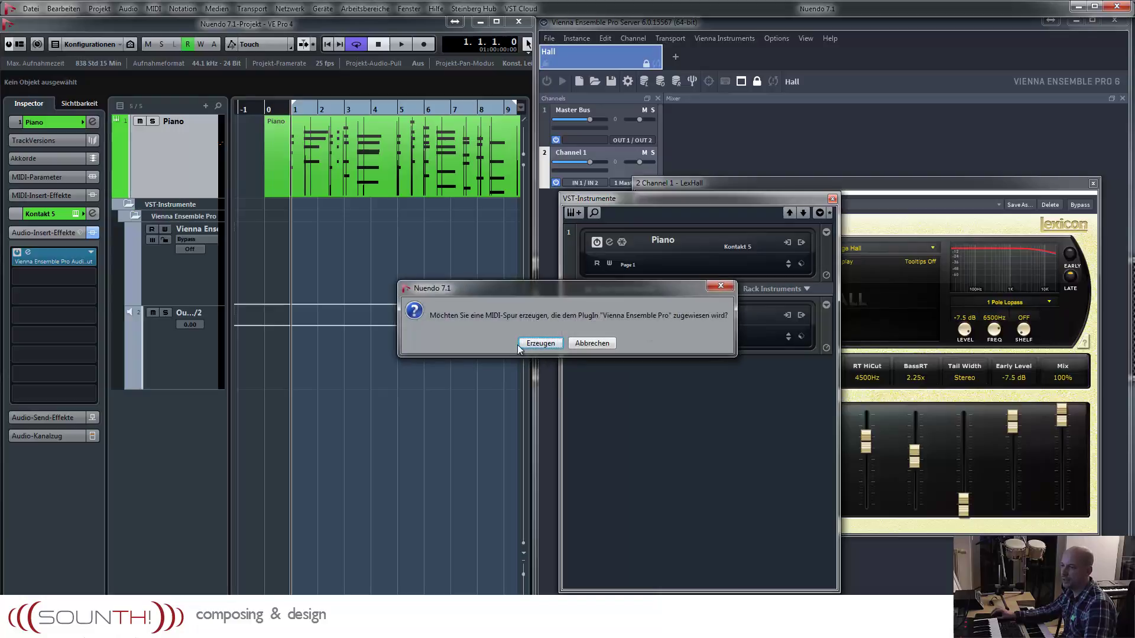
left_click(590, 344)
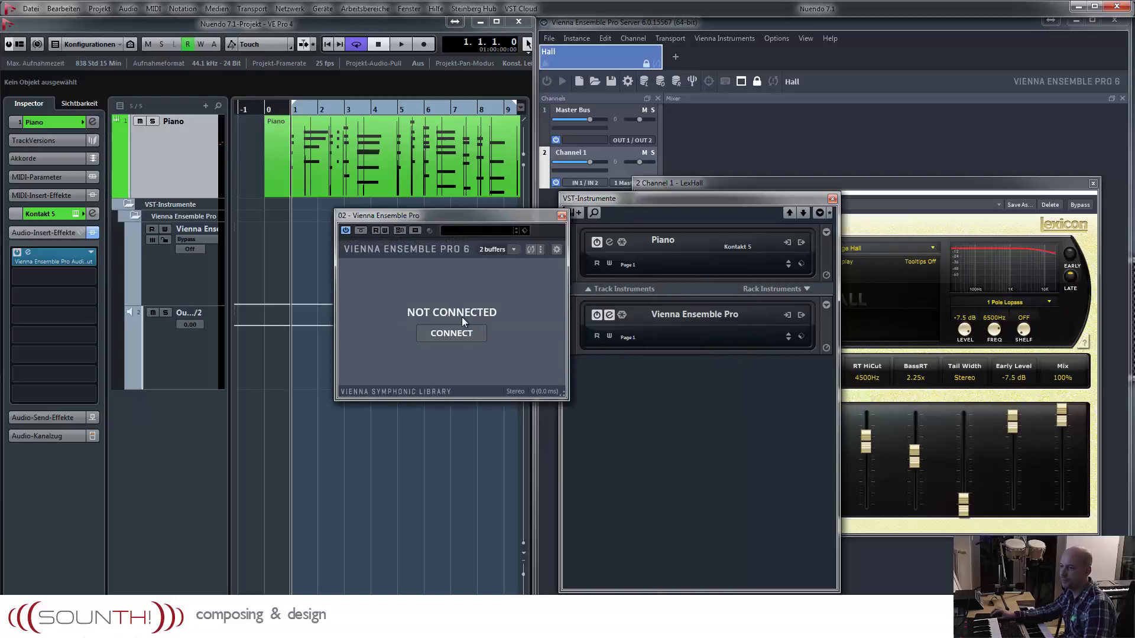
Connect the Vienna Ensemble Pro instrument to the Hall instance on 127.0.0.1, and collapse the VST-Instrumente folder in the track list
left_click(452, 334)
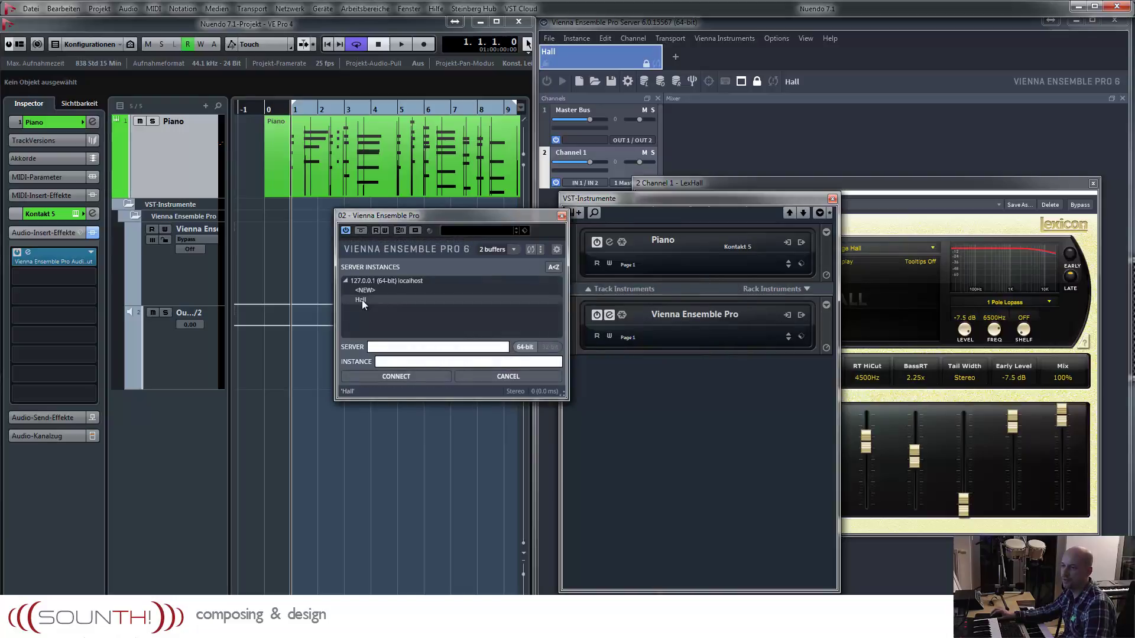
left_click(362, 299)
left_click(388, 374)
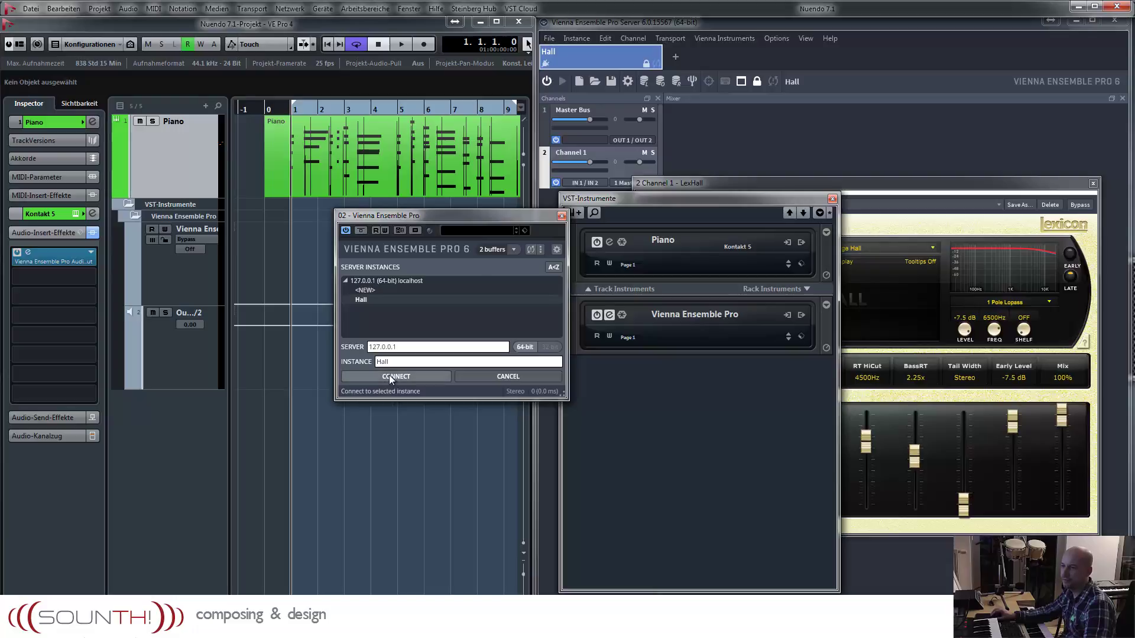
left_click(561, 216)
left_click(135, 216)
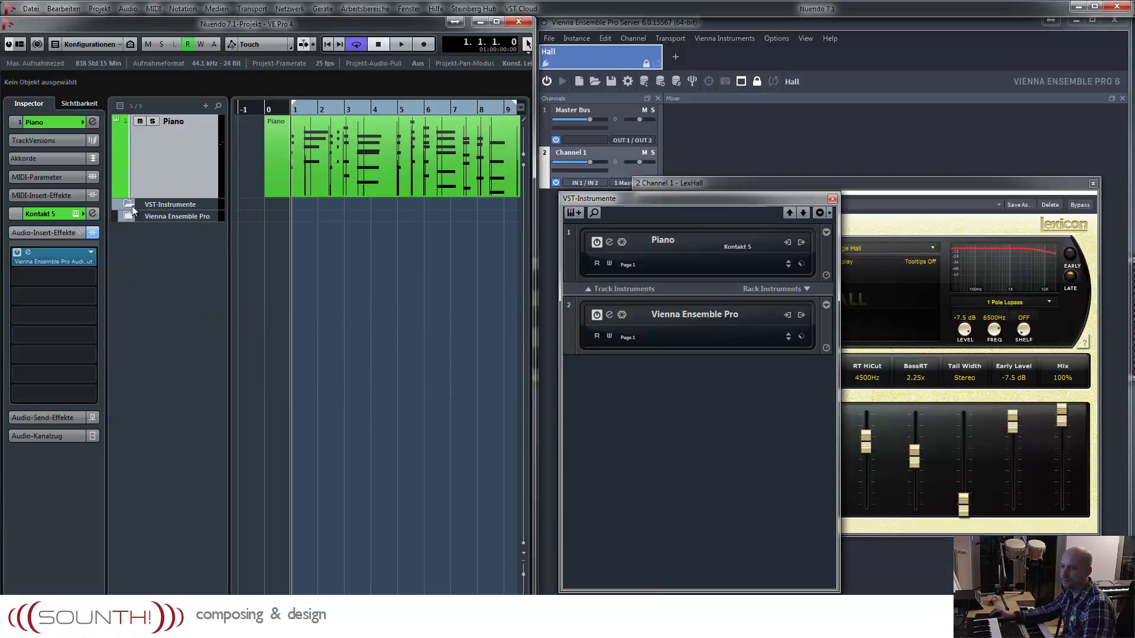
left_click(128, 204)
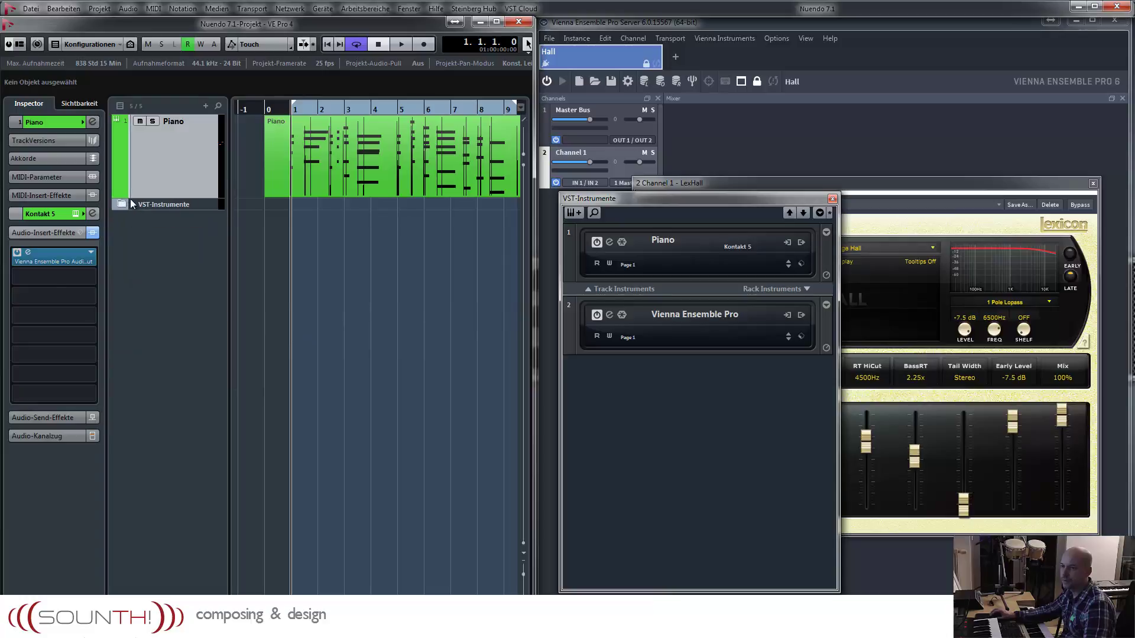
Assign the Piano track's Vienna Ensemble Pro Audio Input to the Hall server interface, with the VST instrument rack closed
double_click(28, 255)
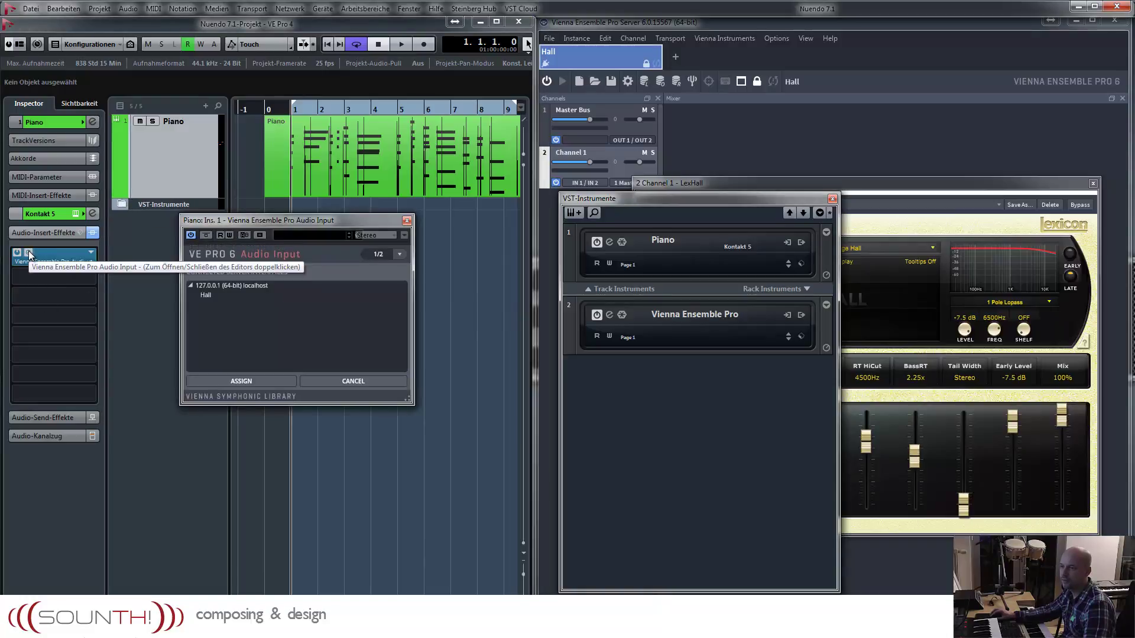
left_click(832, 199)
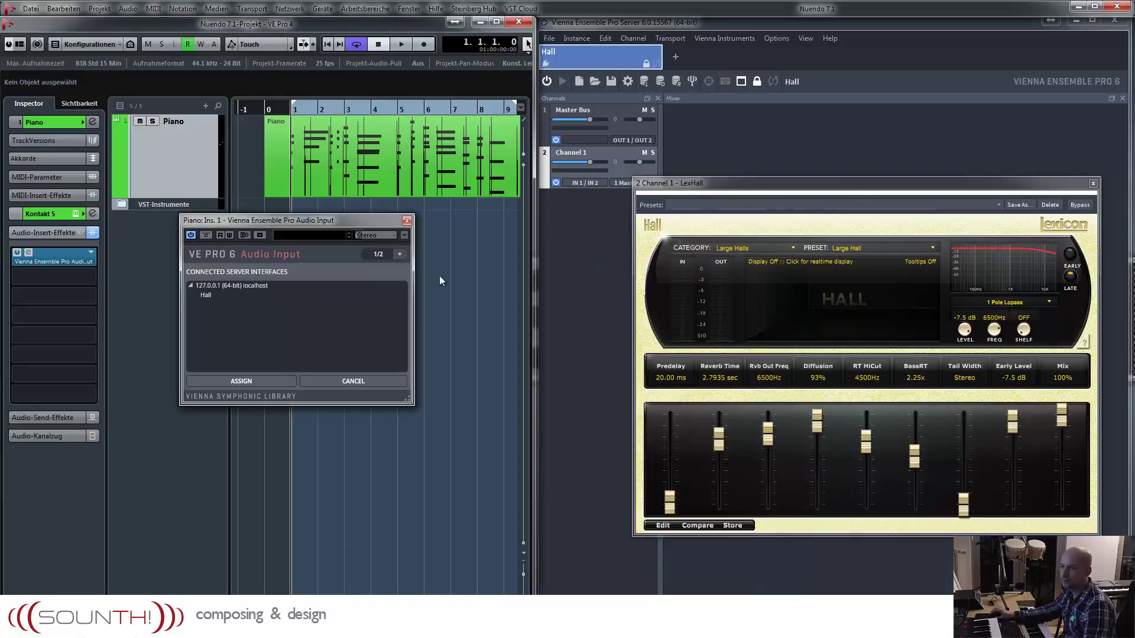
left_click(214, 294)
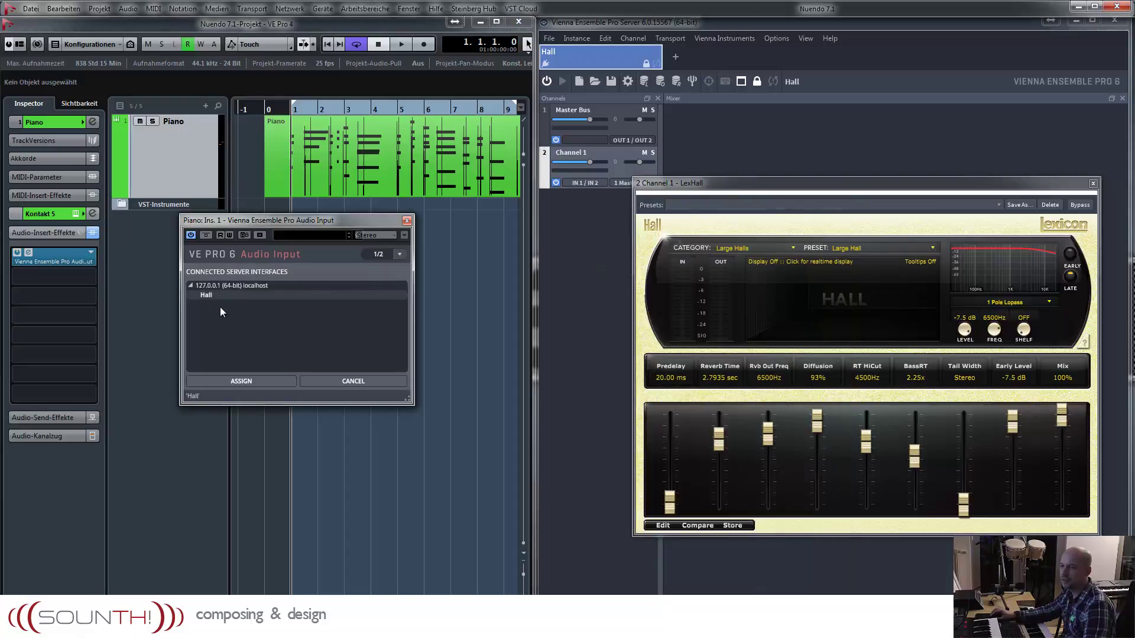
left_click(235, 381)
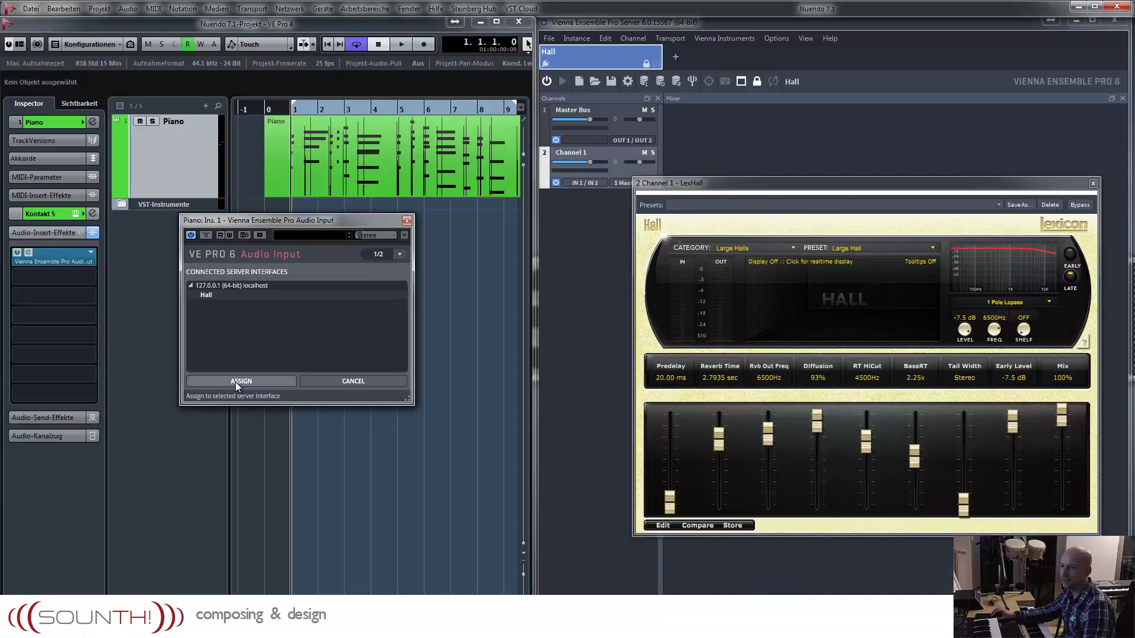
left_click_drag(330, 223, 309, 279)
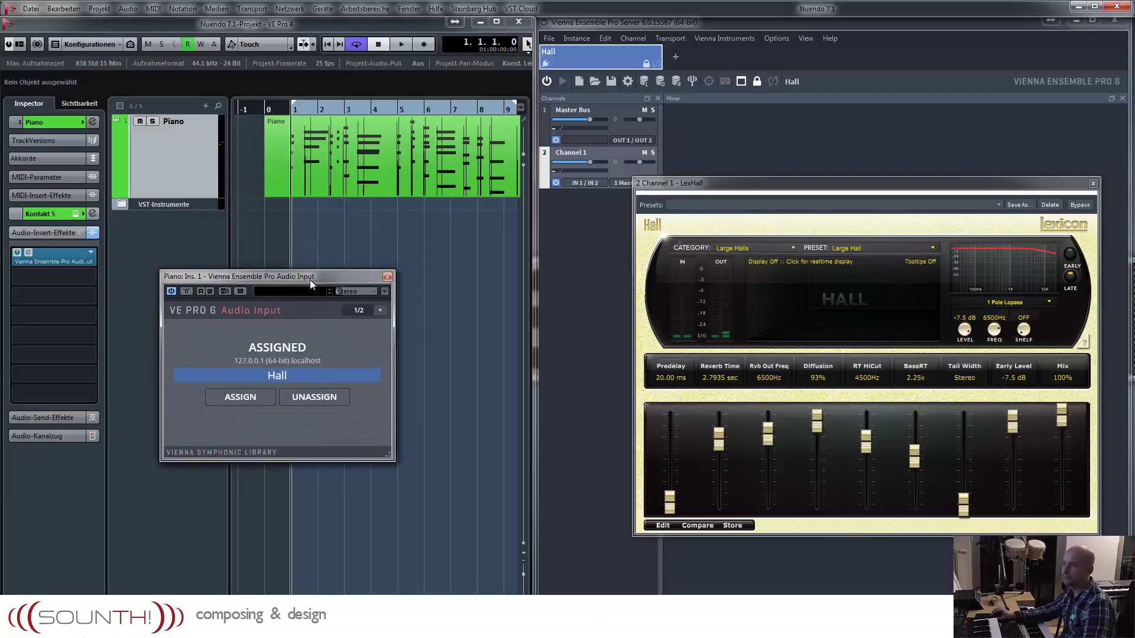
Set LexHall's Mix to 0% while the piano plays, and move its window clear of the effect slots on the mixer channels
key("space")
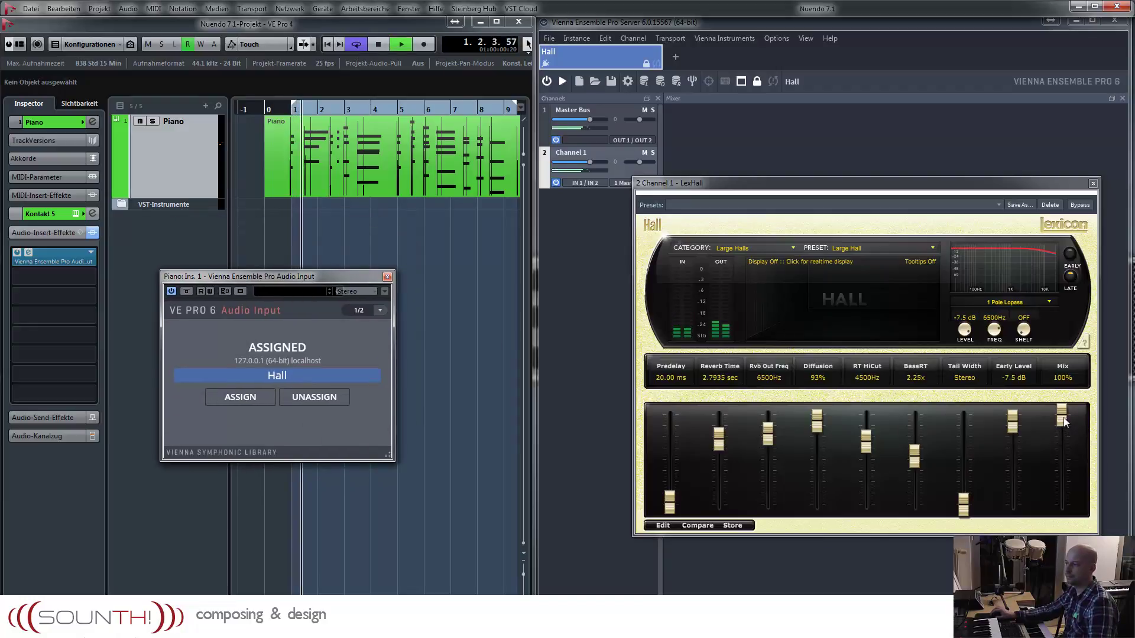
left_click_drag(1064, 421, 1065, 512)
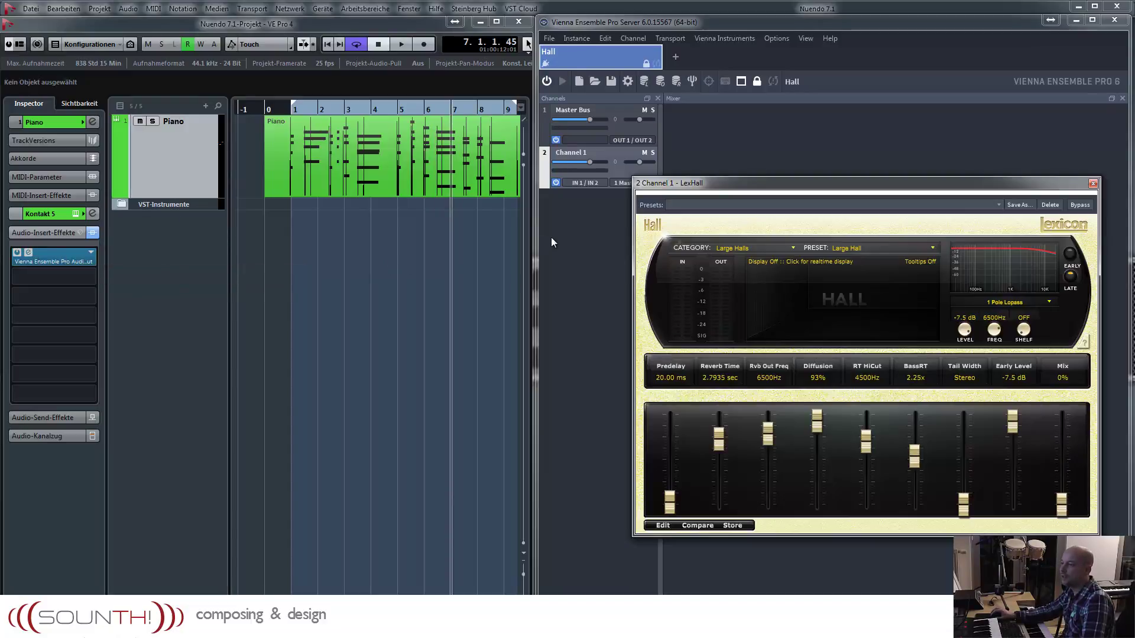
left_click_drag(782, 185, 786, 418)
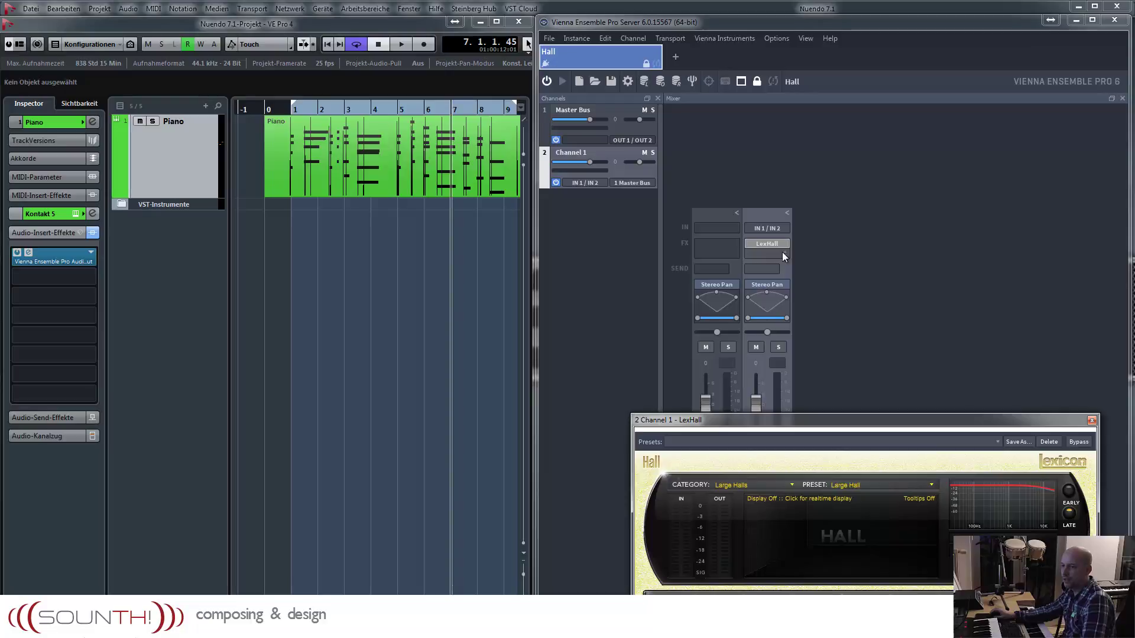
left_click_drag(650, 415, 526, 401)
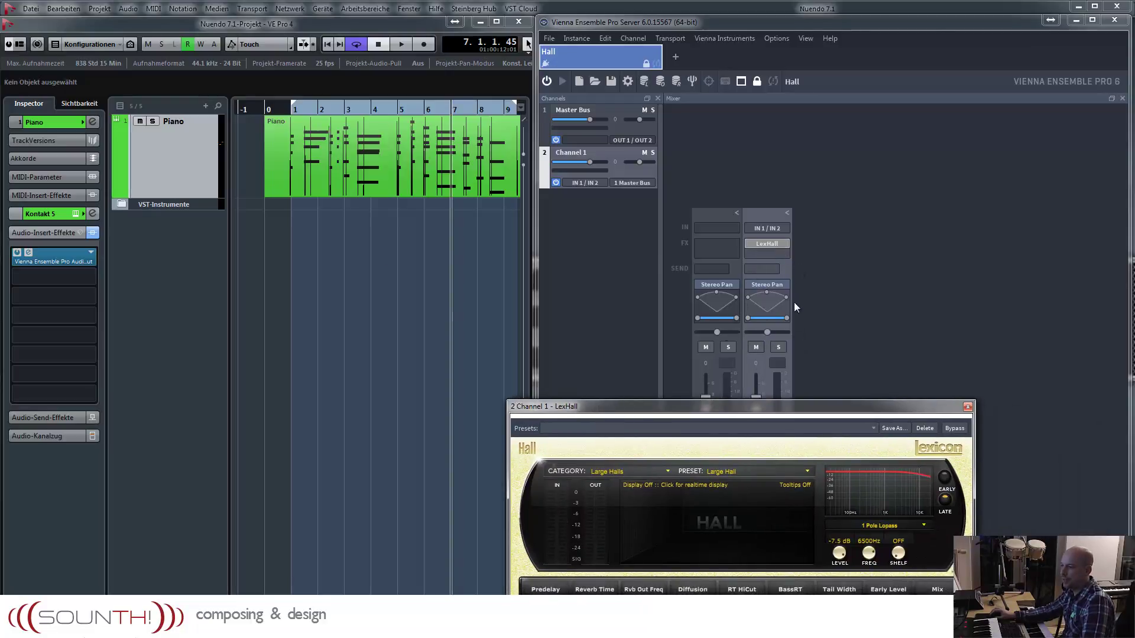
Replace LexHall on Channel 1 with the SoundToys EchoBoy effect, and move its window over the lower part of the mixer
left_click(784, 244)
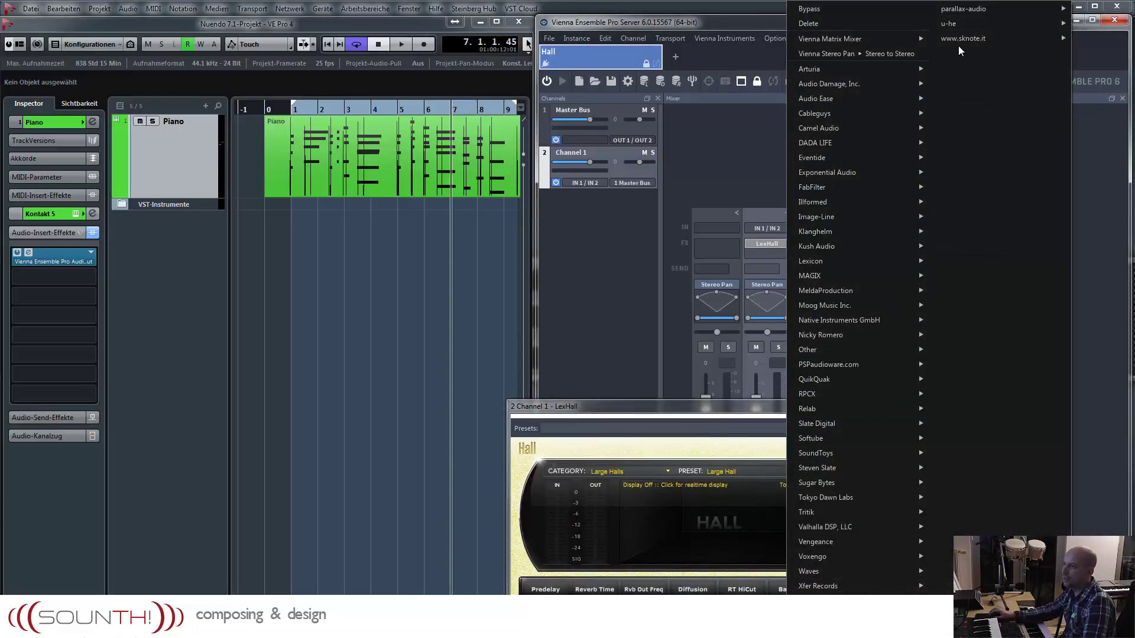
mouse_move(955, 36)
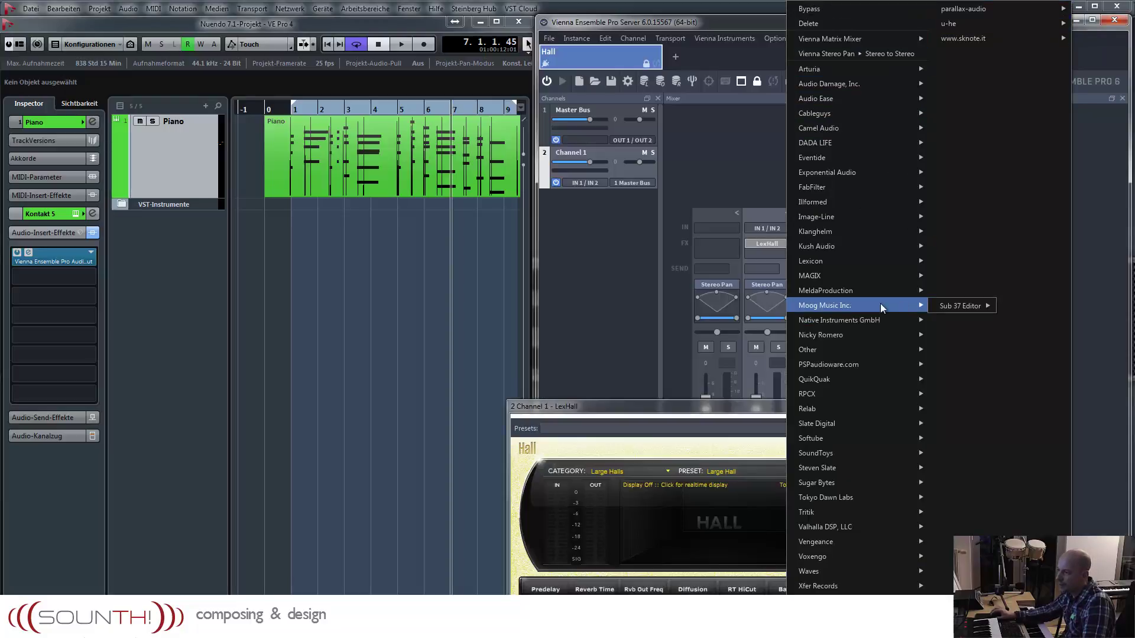
mouse_move(845, 526)
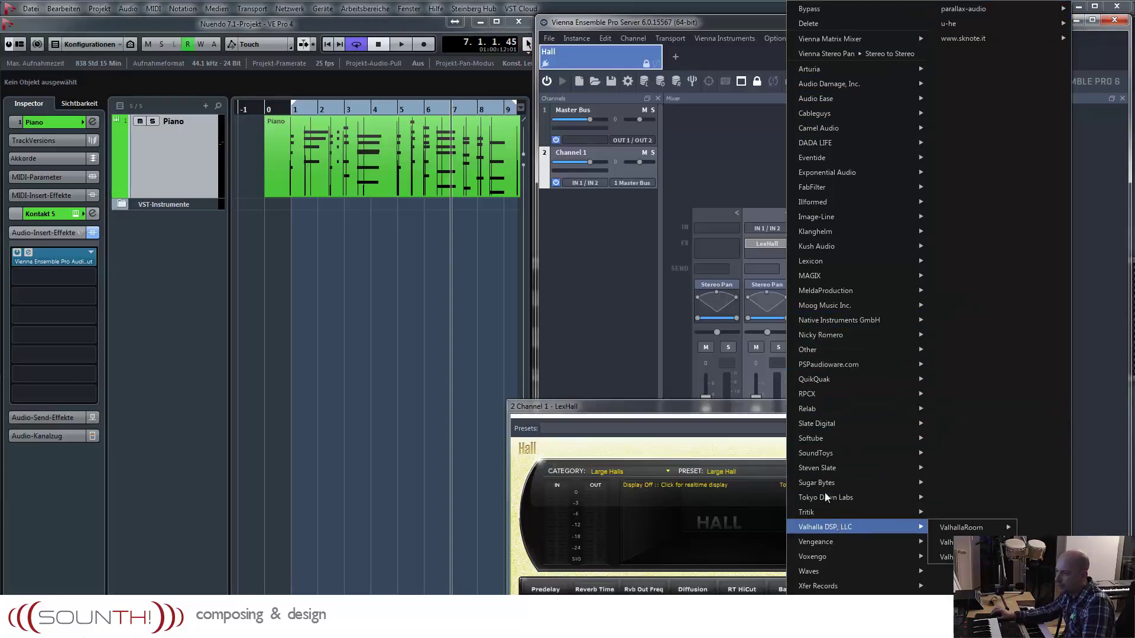
mouse_move(827, 451)
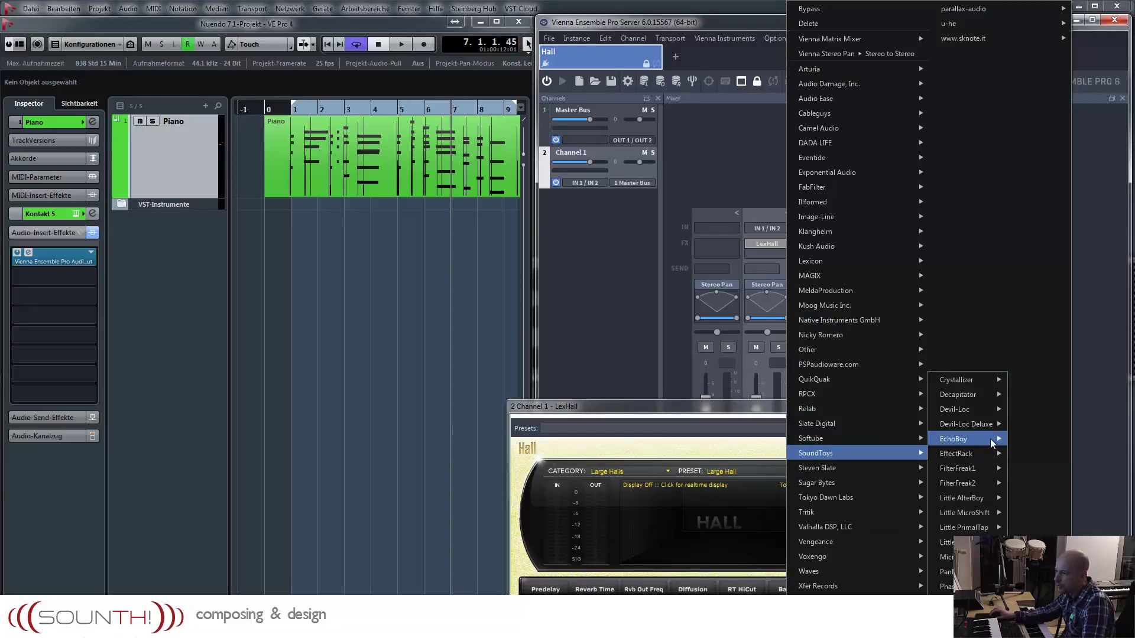
mouse_move(993, 440)
left_click(1026, 467)
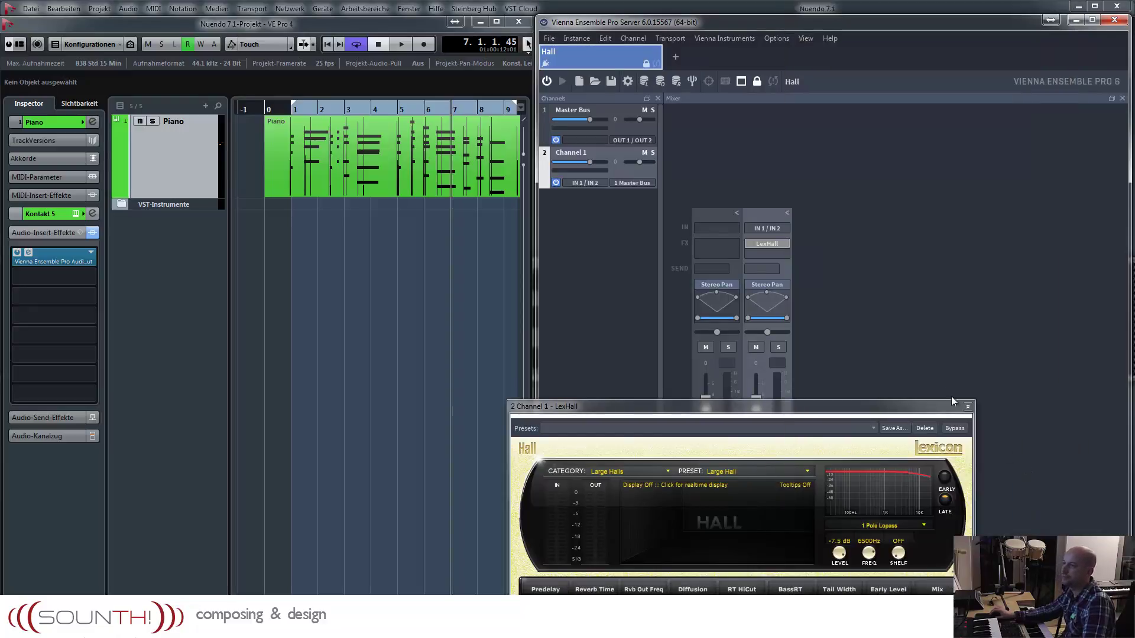
left_click_drag(845, 196, 655, 239)
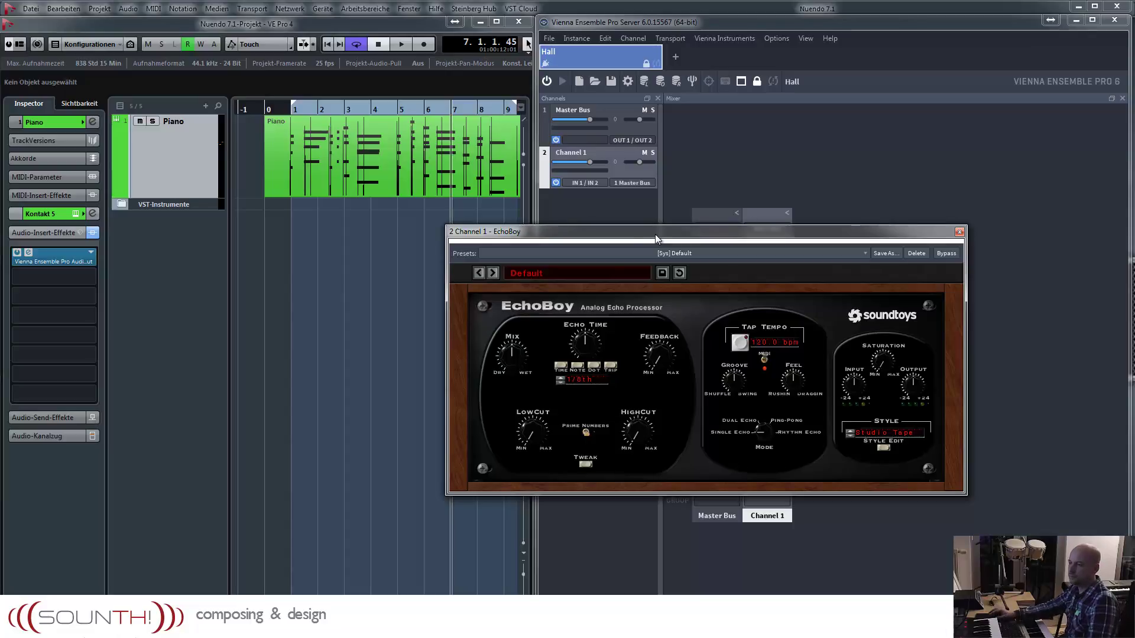
Play the piano and turn EchoBoy's Mix toward dry, with its Feedback raised moderately above the minimum
key("space")
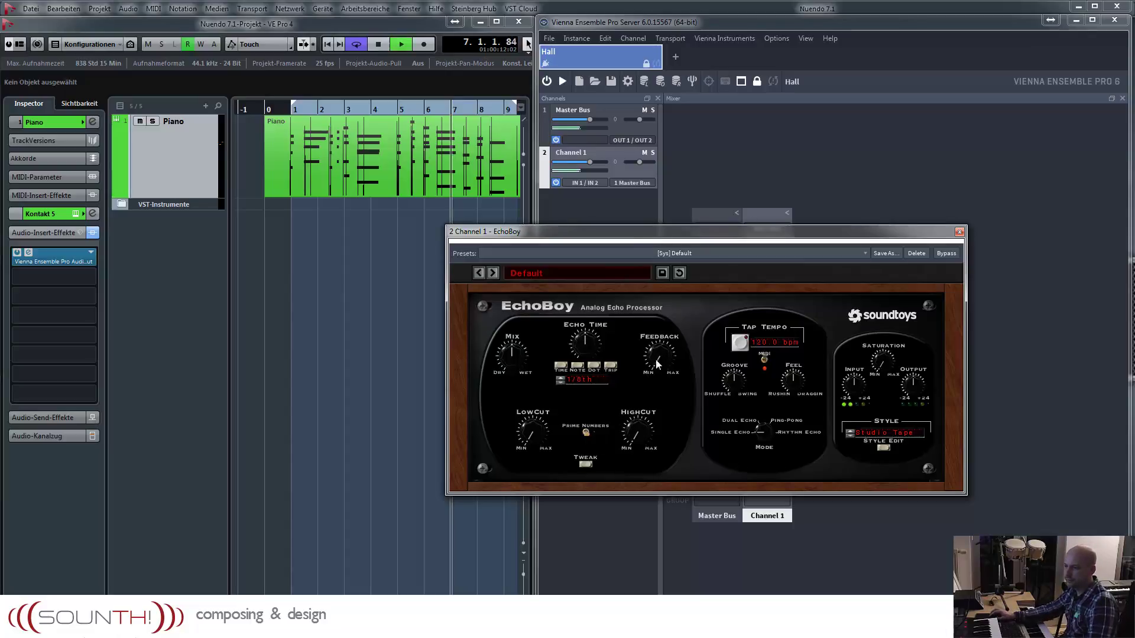
left_click_drag(507, 353, 502, 377)
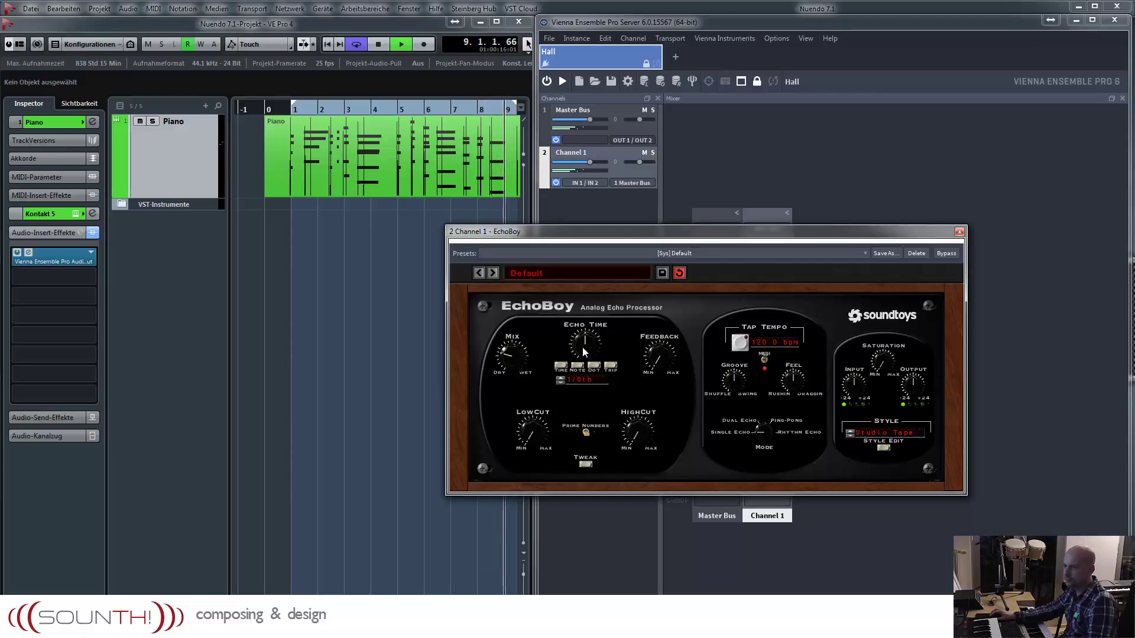
left_click_drag(654, 357, 661, 314)
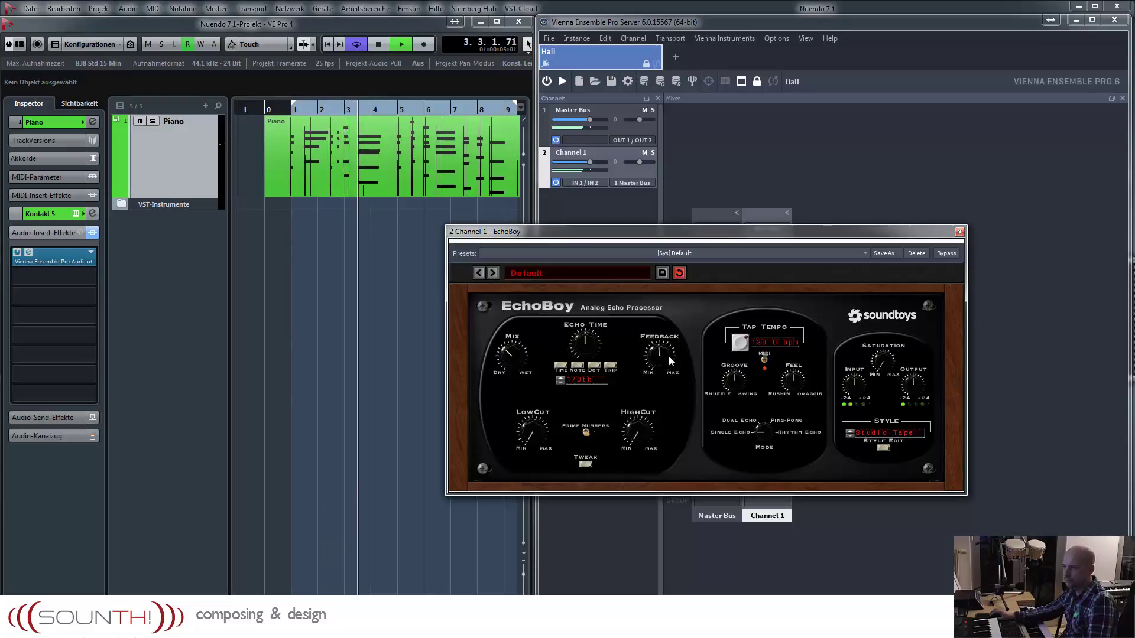
left_click_drag(662, 355, 660, 372)
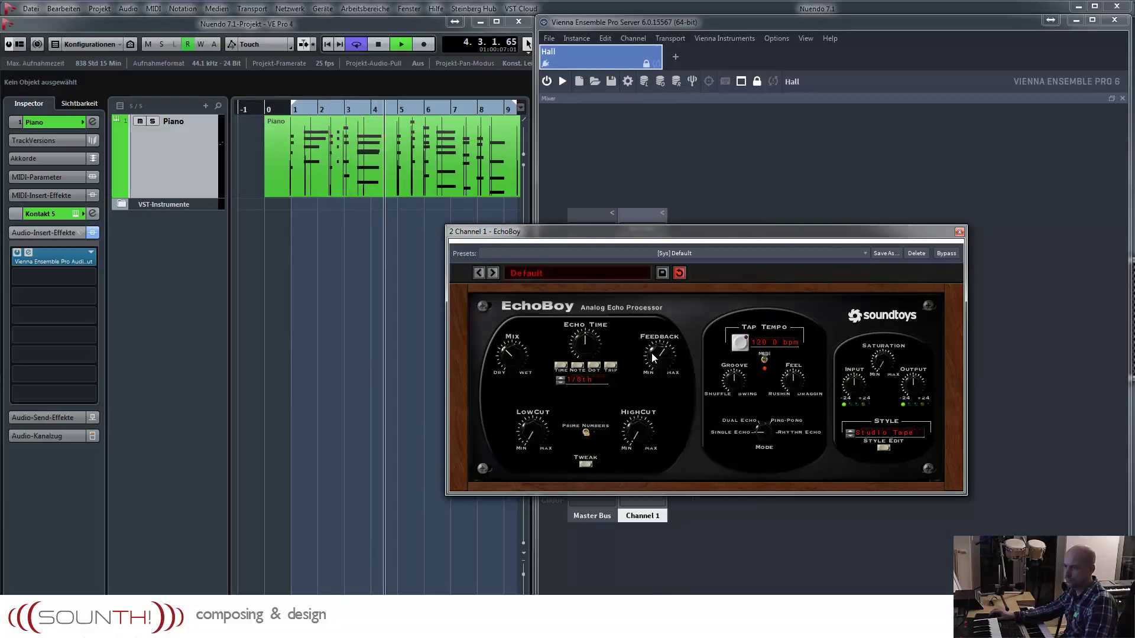
Show Nuendo's transport panel, stop playback, and switch the project to a fixed tempo of 140 BPM
left_click(360, 438)
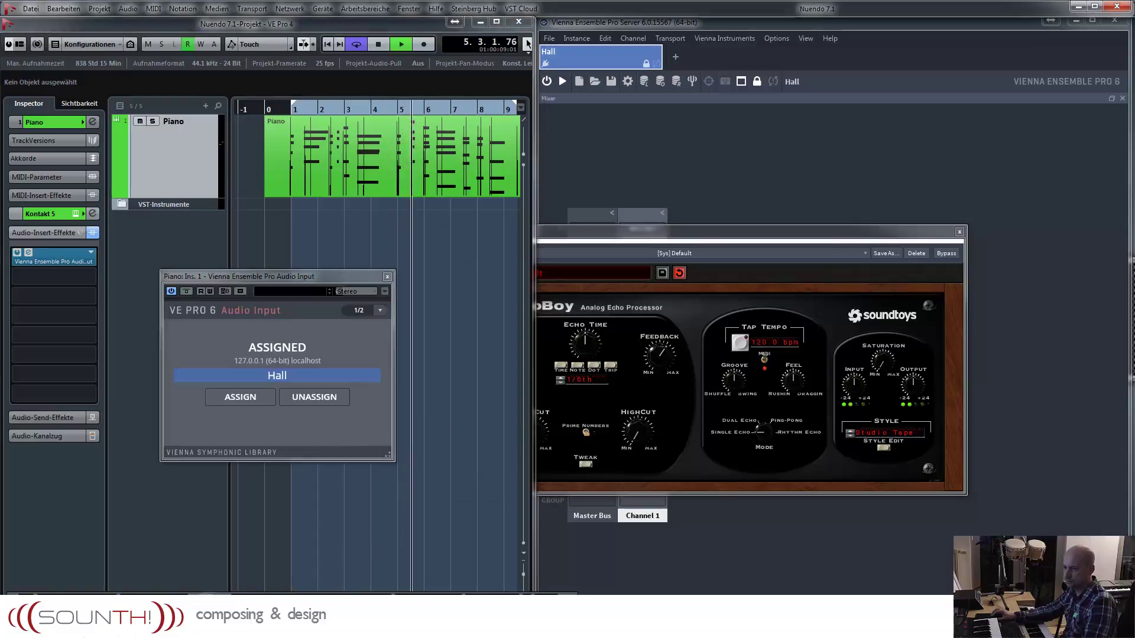
key("F2")
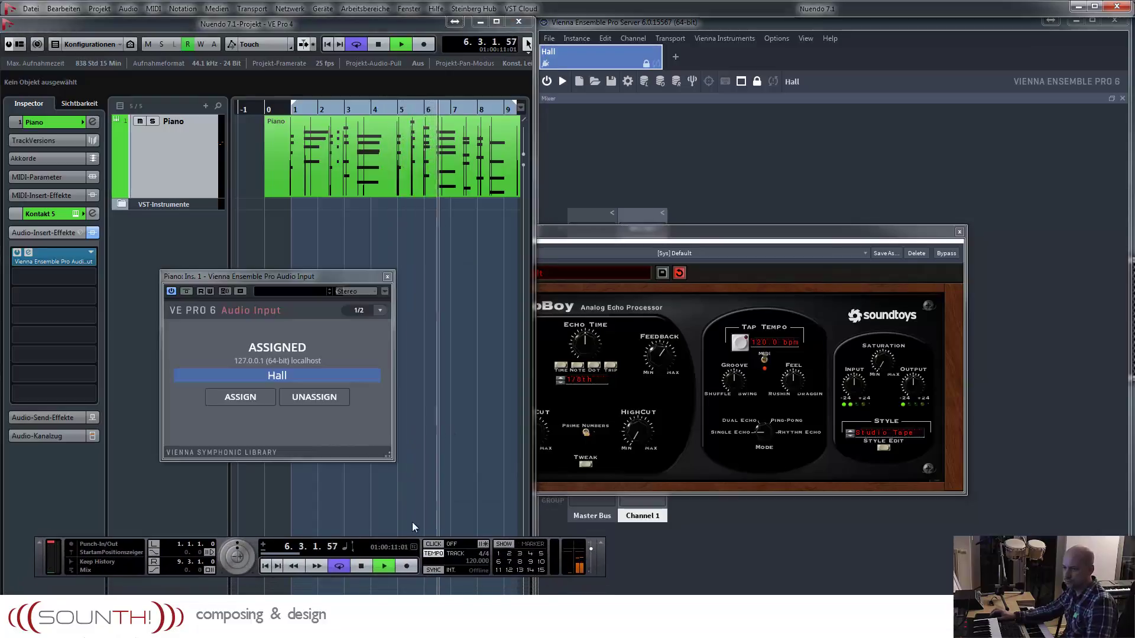
key("space")
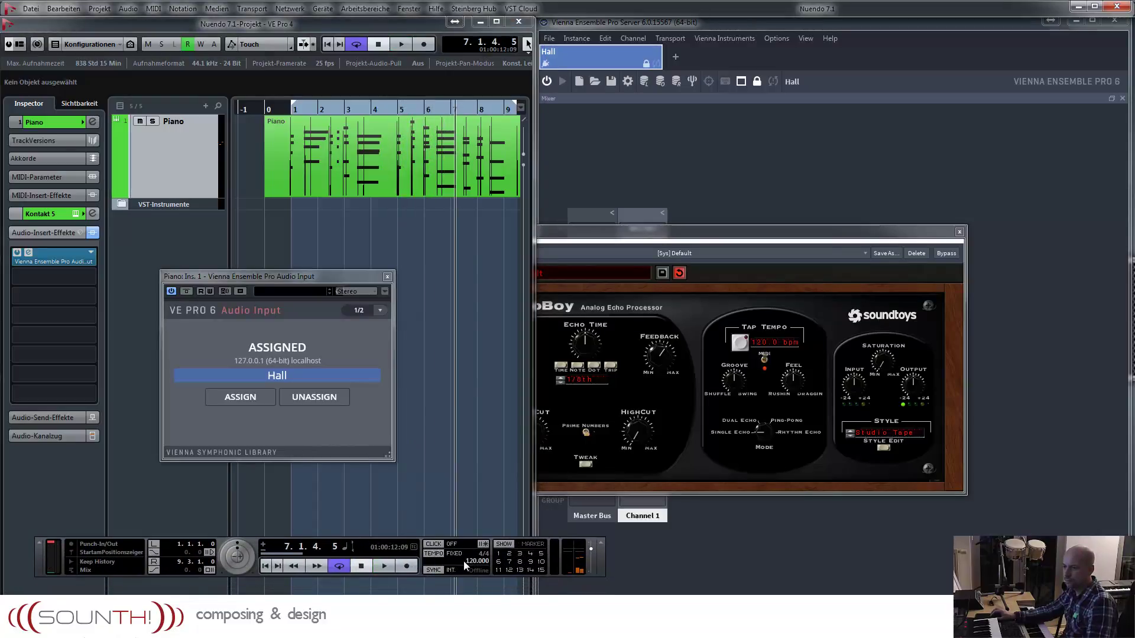
double_click(466, 559)
type("140")
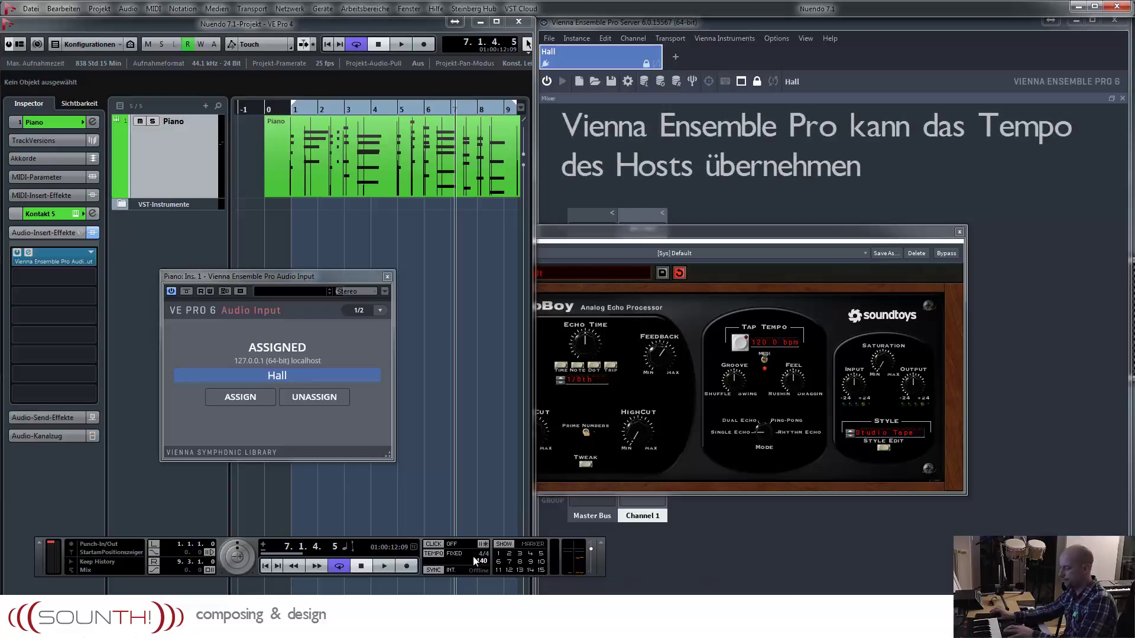
key("Return")
Play the piano to check that EchoBoy's tap tempo follows the host, with its window fully in view, and stop playback
key("space")
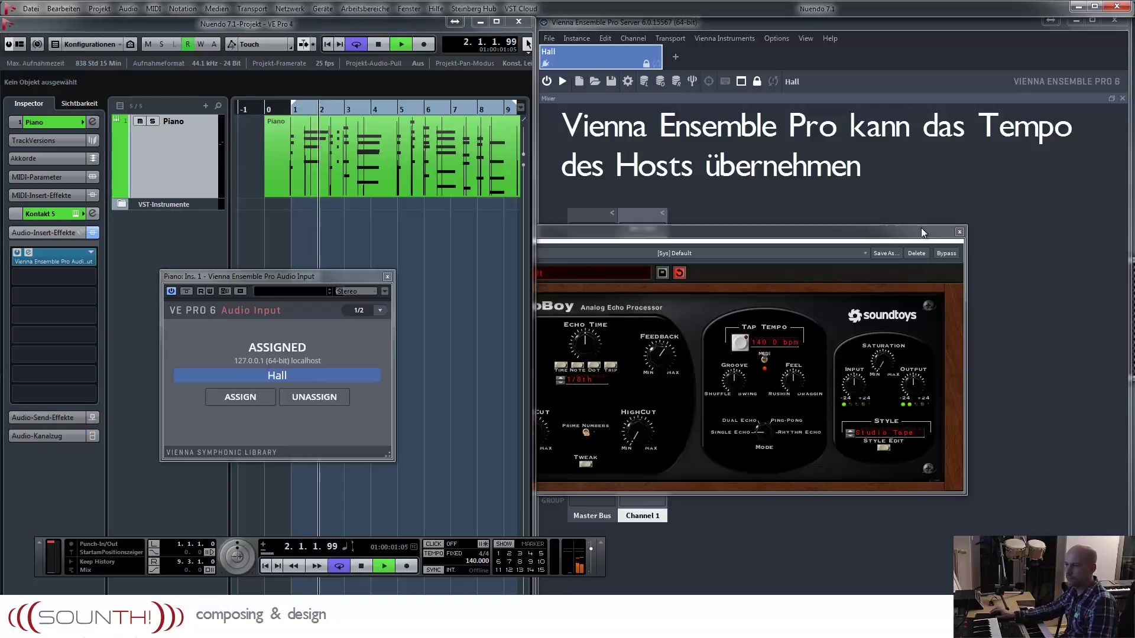
left_click_drag(853, 236, 913, 231)
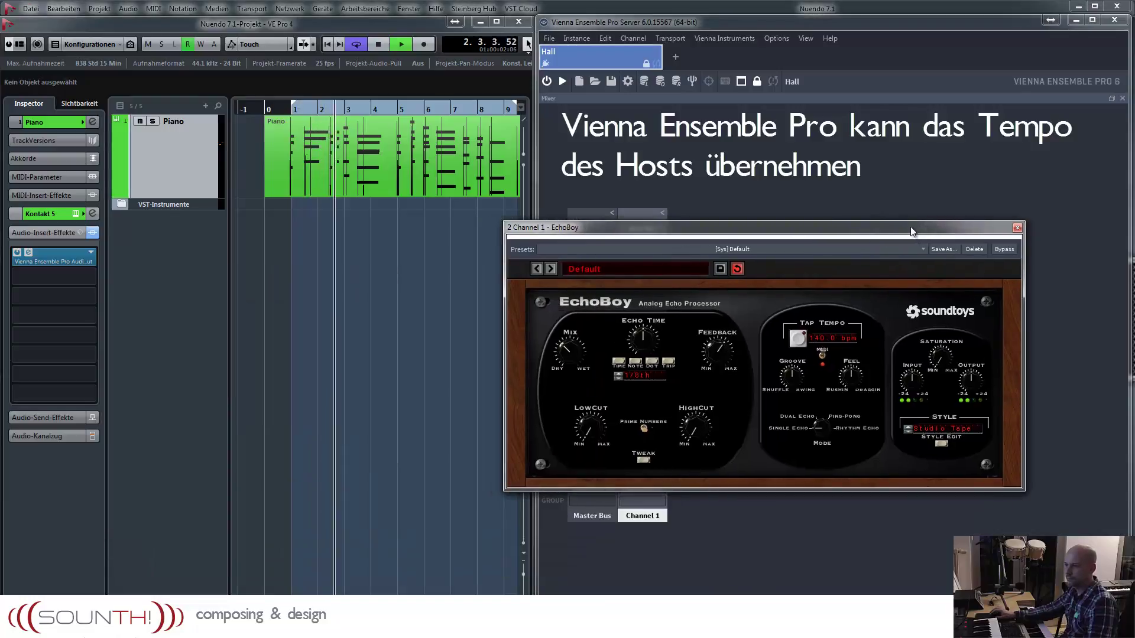
left_click(423, 396)
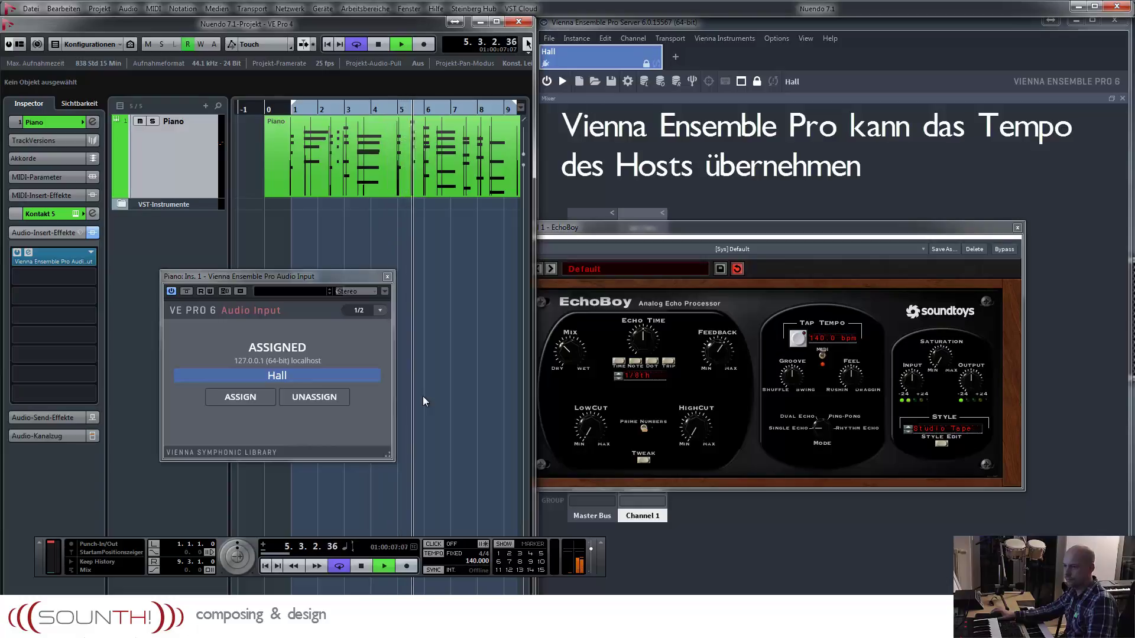
key("space")
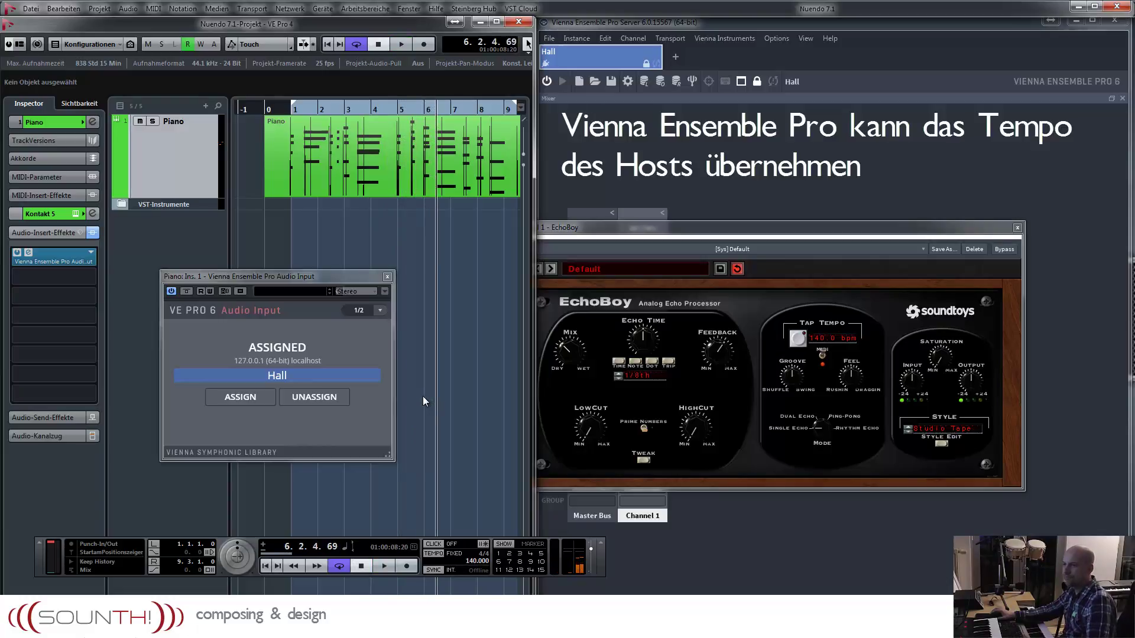